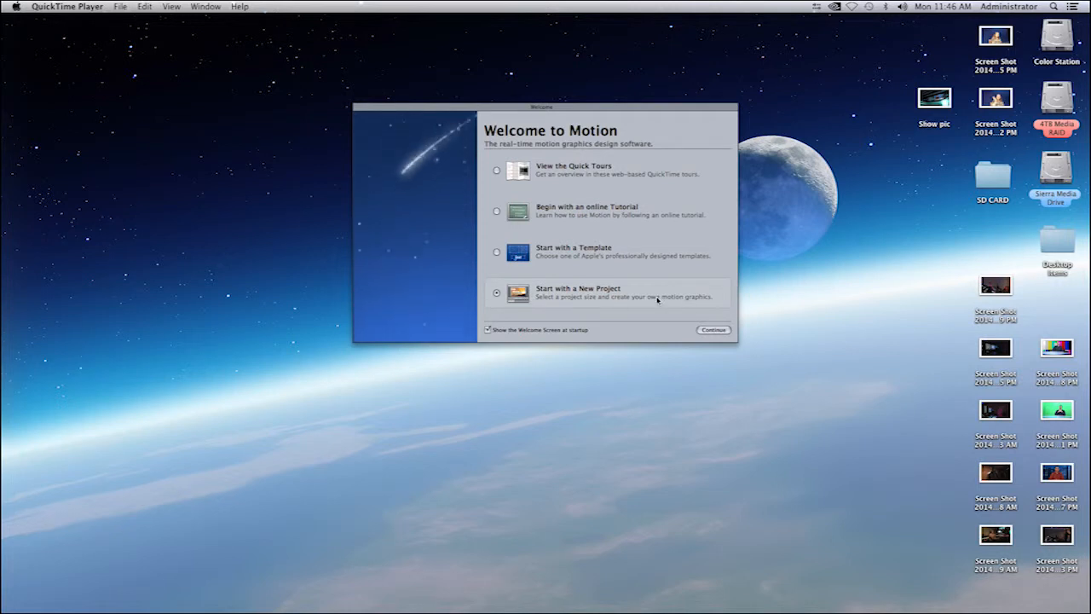
- Create a new Motion project using the NTSC DV preset
{"action": "left_click", "coordinate": [716, 329]}
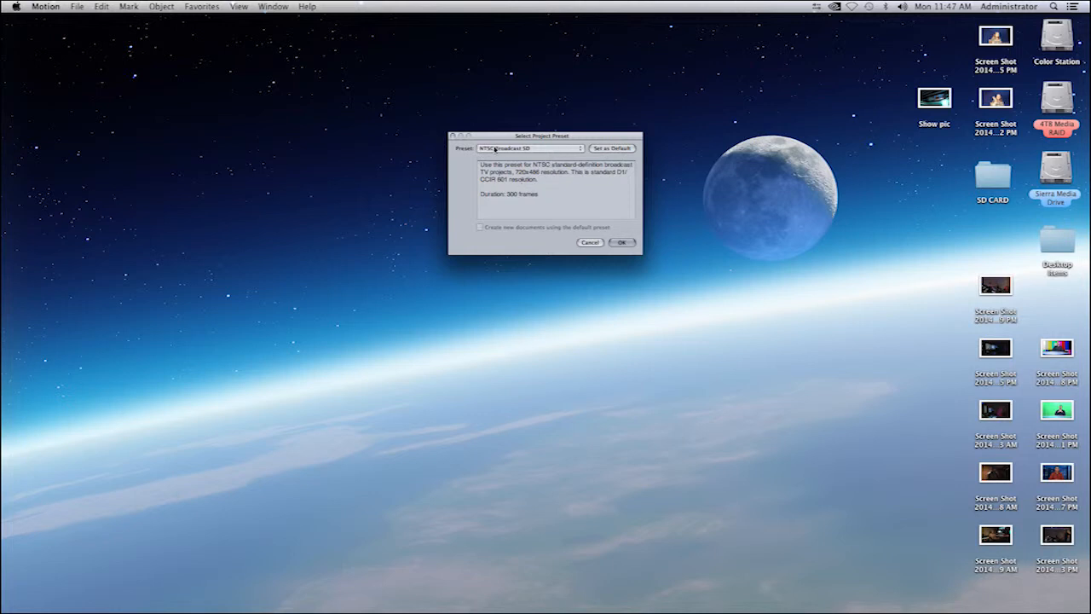
{"action": "left_click", "coordinate": [580, 150]}
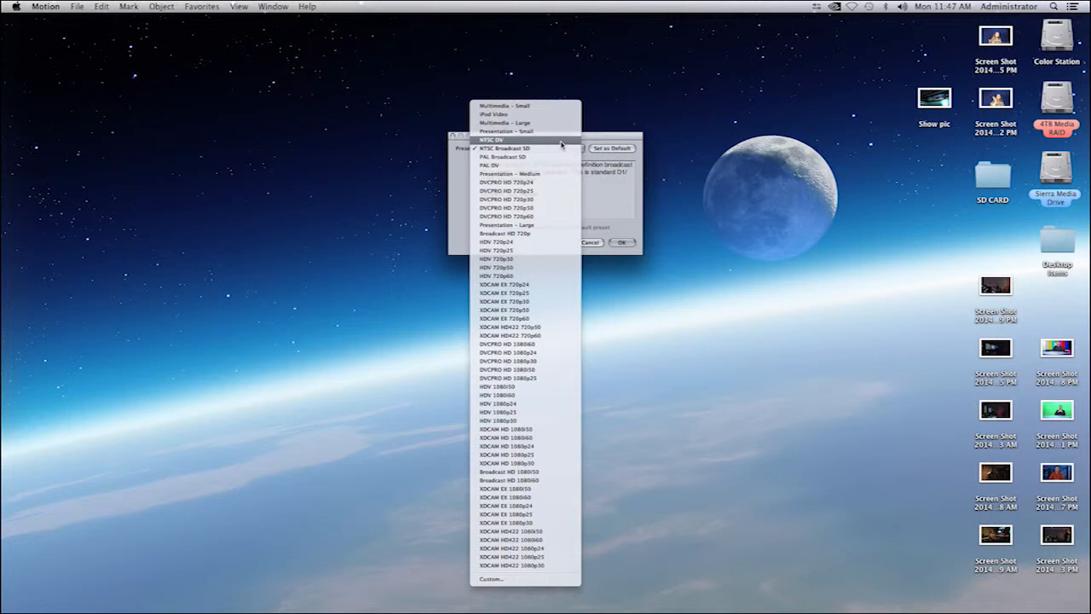
{"action": "left_click", "coordinate": [560, 145]}
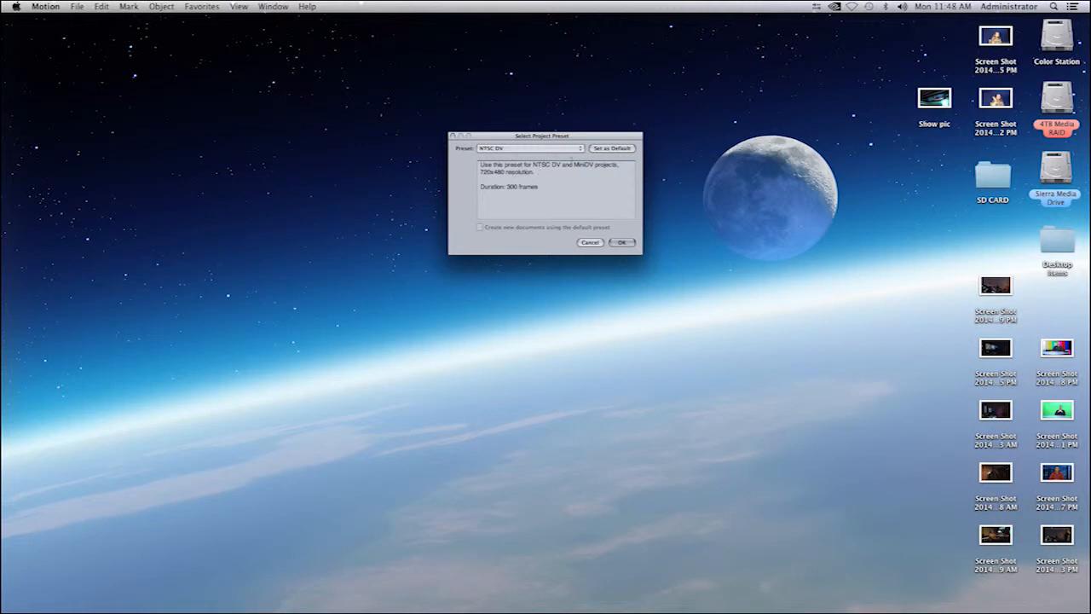
{"action": "left_click", "coordinate": [581, 149]}
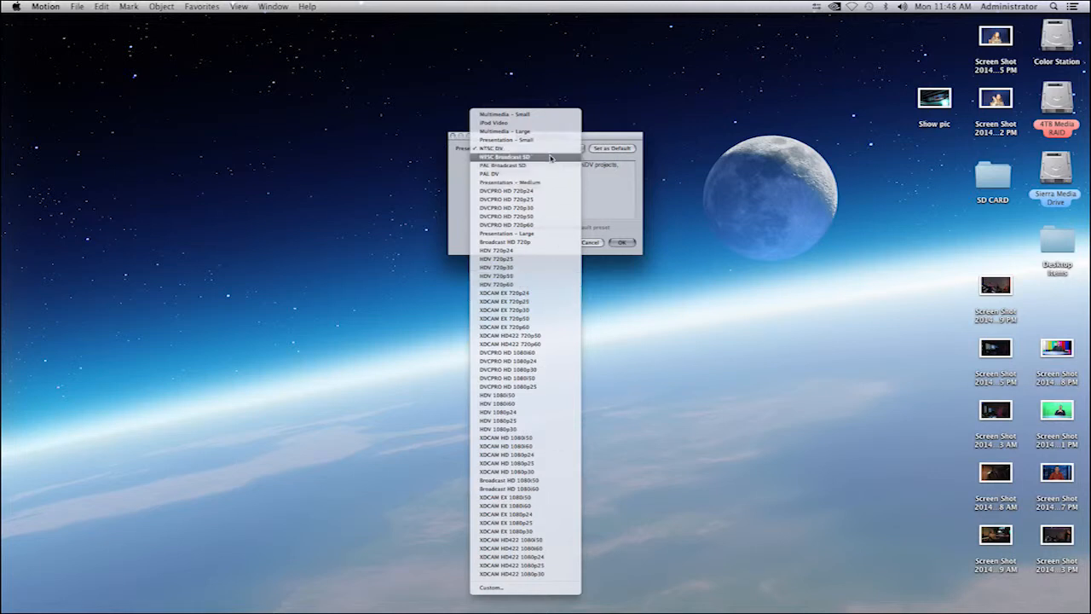
{"action": "left_click", "coordinate": [490, 150]}
{"action": "left_click", "coordinate": [623, 243]}
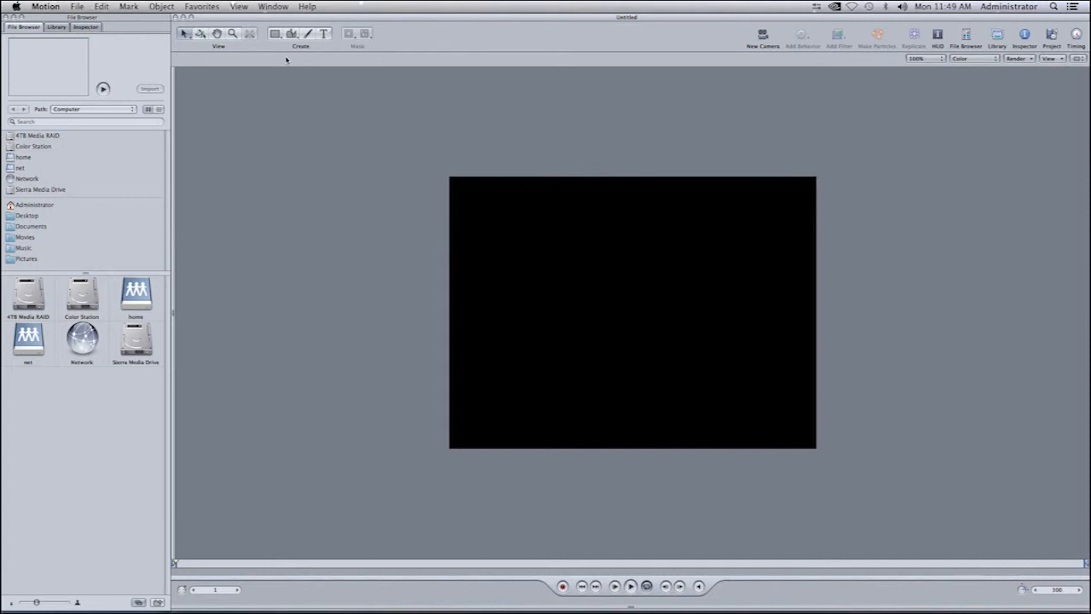
{"action": "left_click", "coordinate": [201, 34]}
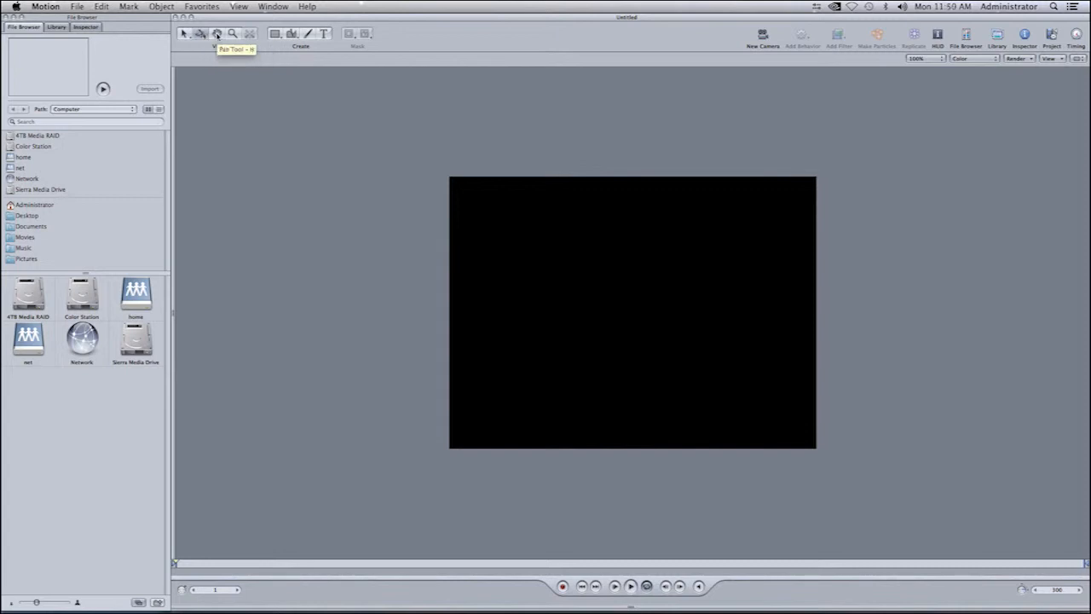
{"action": "left_click", "coordinate": [217, 34]}
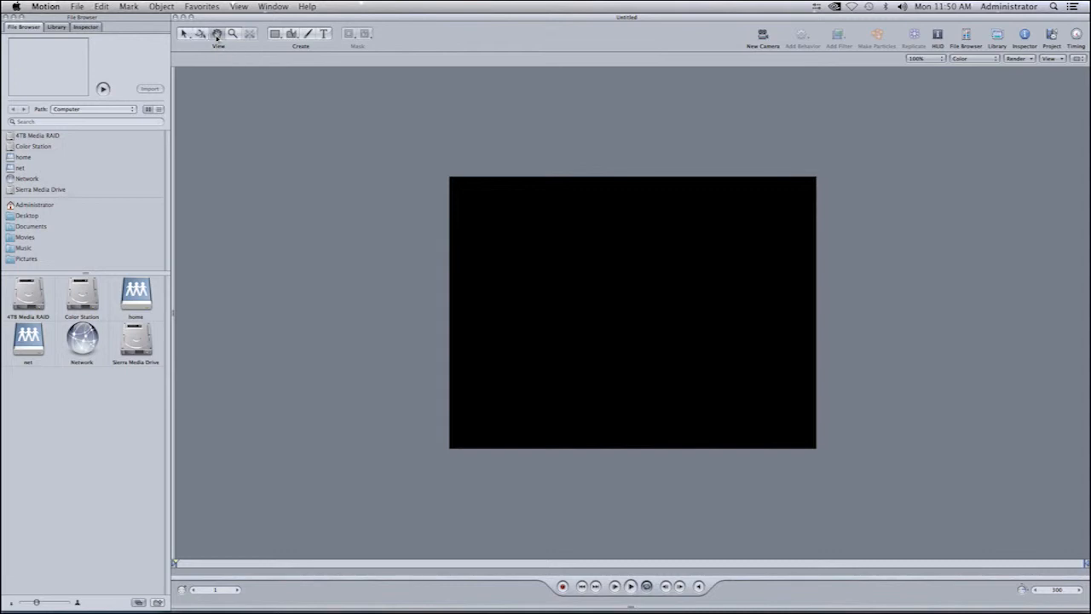
{"action": "left_click", "coordinate": [232, 34]}
- Add the text "SAMPLE TEXT" near the middle of the canvas, moving the floating text controls clear of the frame
{"action": "left_click", "coordinate": [324, 35]}
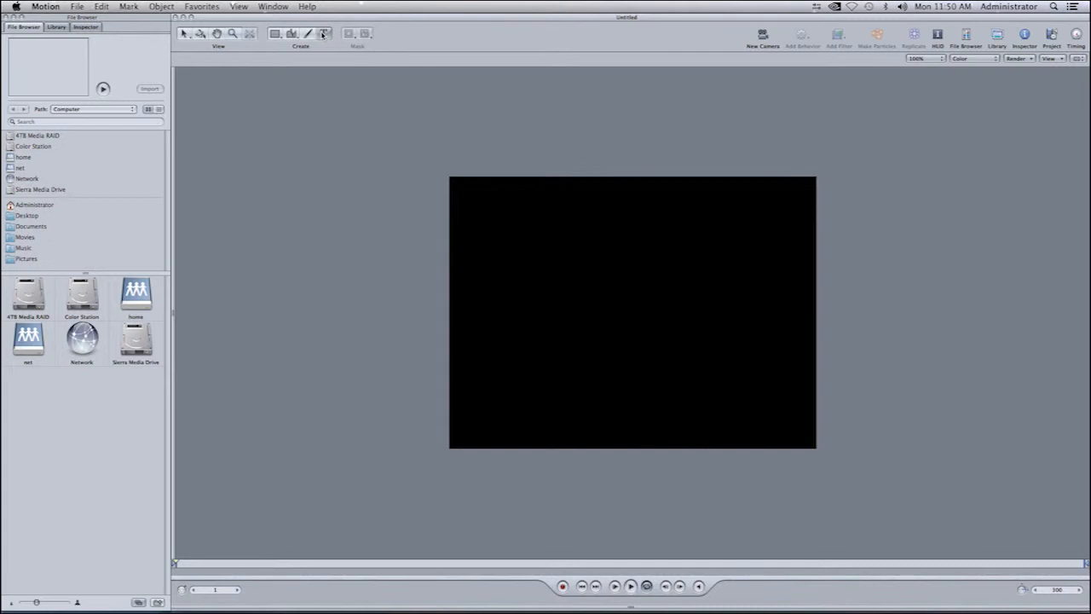
{"action": "left_click", "coordinate": [550, 296]}
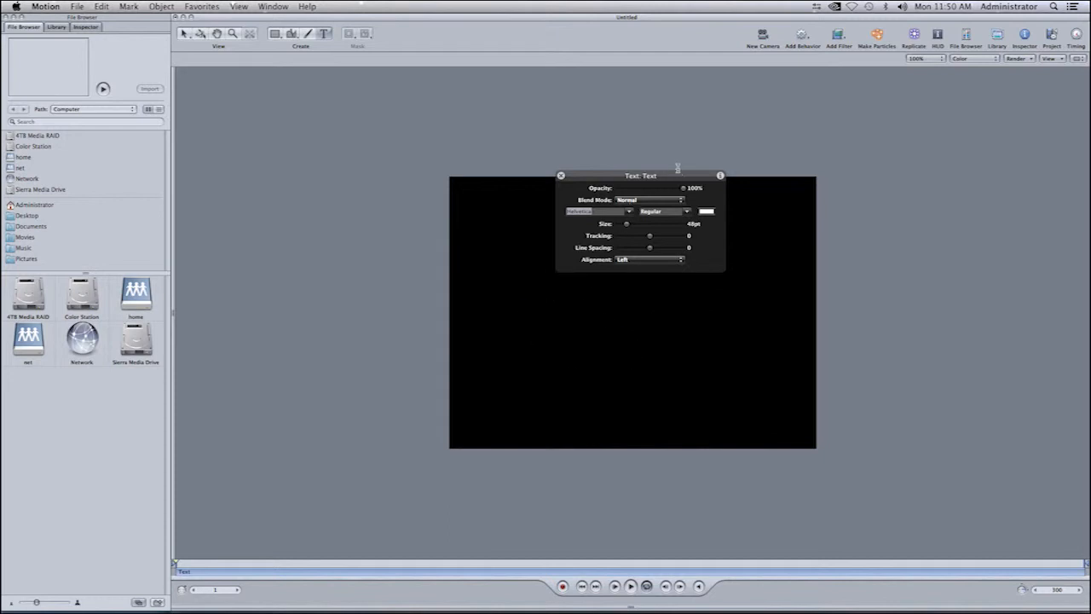
{"action": "left_click_drag", "start_coordinate": [676, 179], "coordinate": [951, 120]}
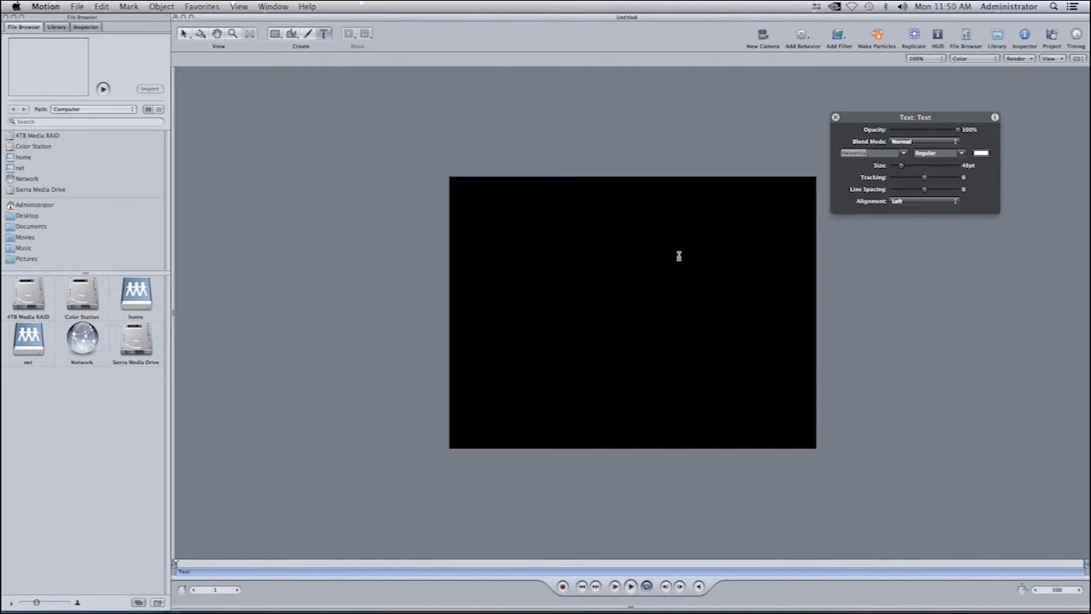
{"action": "left_click_drag", "start_coordinate": [939, 121], "coordinate": [714, 226]}
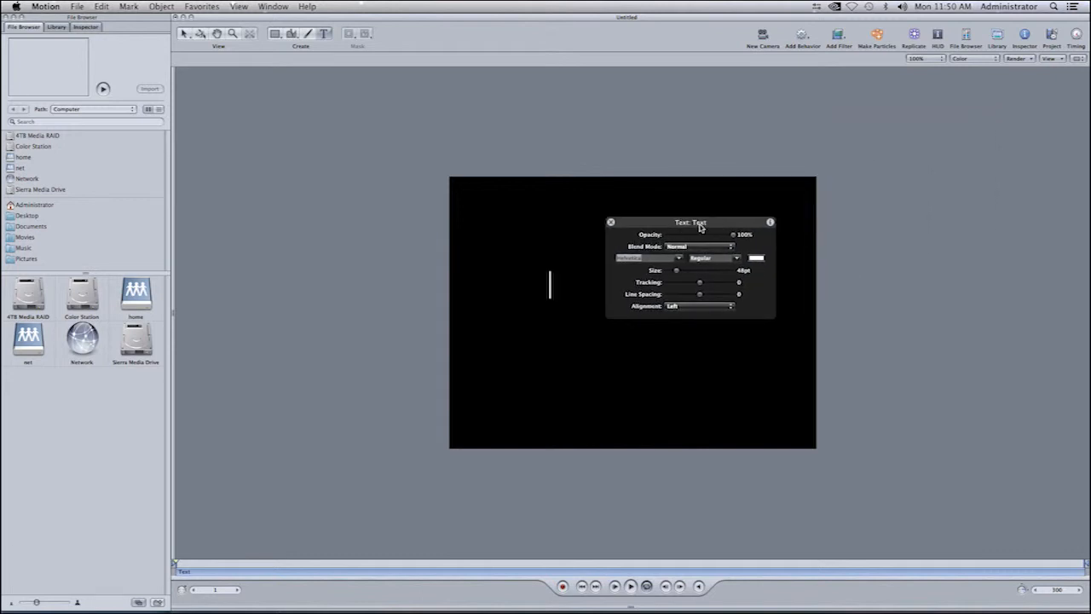
{"action": "left_click_drag", "start_coordinate": [730, 227], "coordinate": [713, 213]}
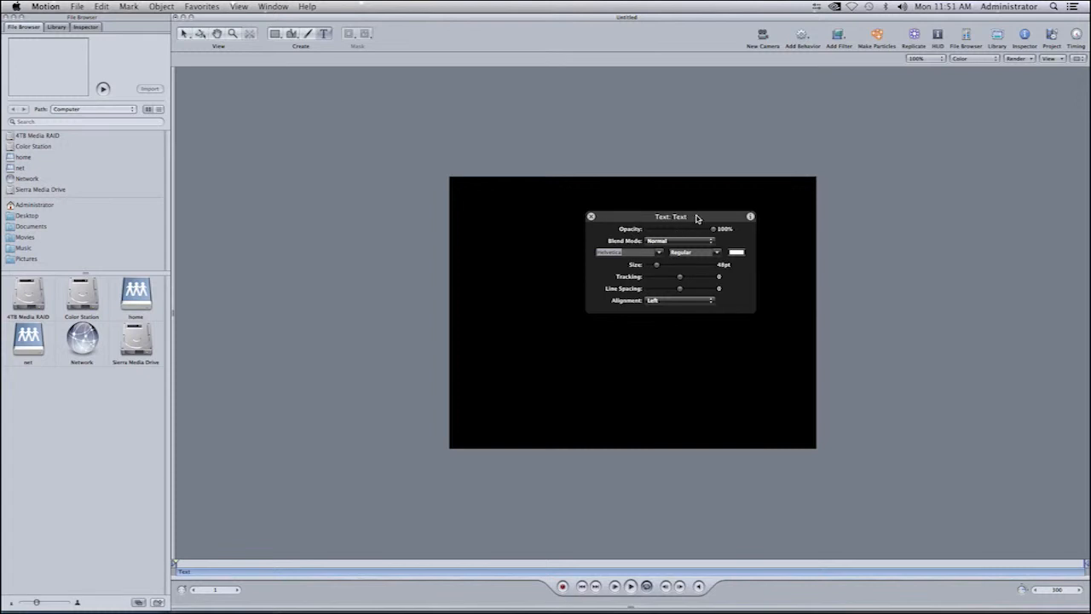
{"action": "left_click_drag", "start_coordinate": [702, 219], "coordinate": [941, 124]}
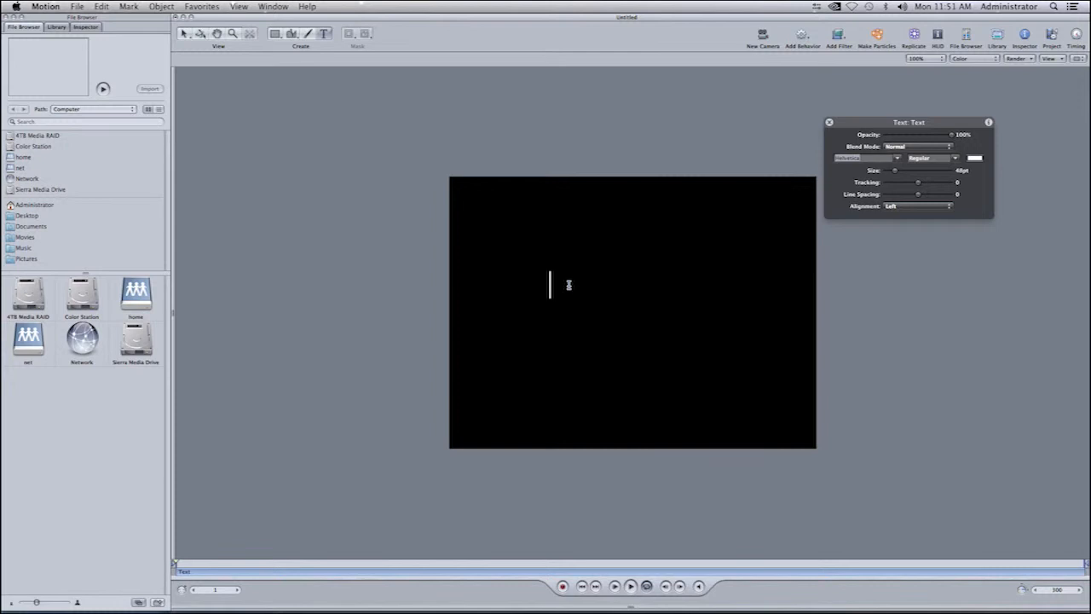
{"action": "type", "text": "SAMPLE"}
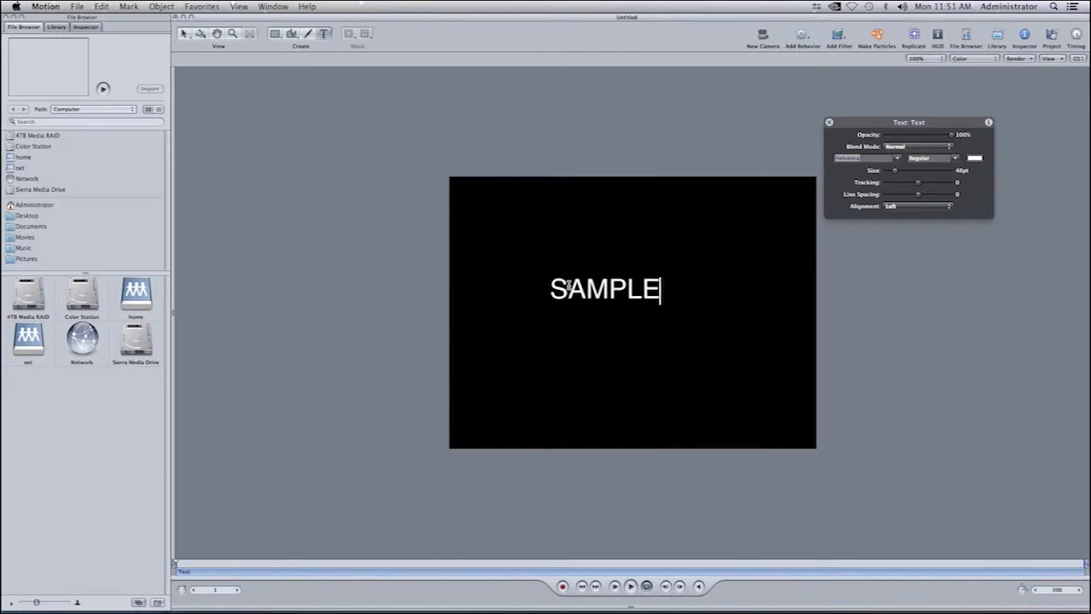
{"action": "type", "text": " TEXT"}
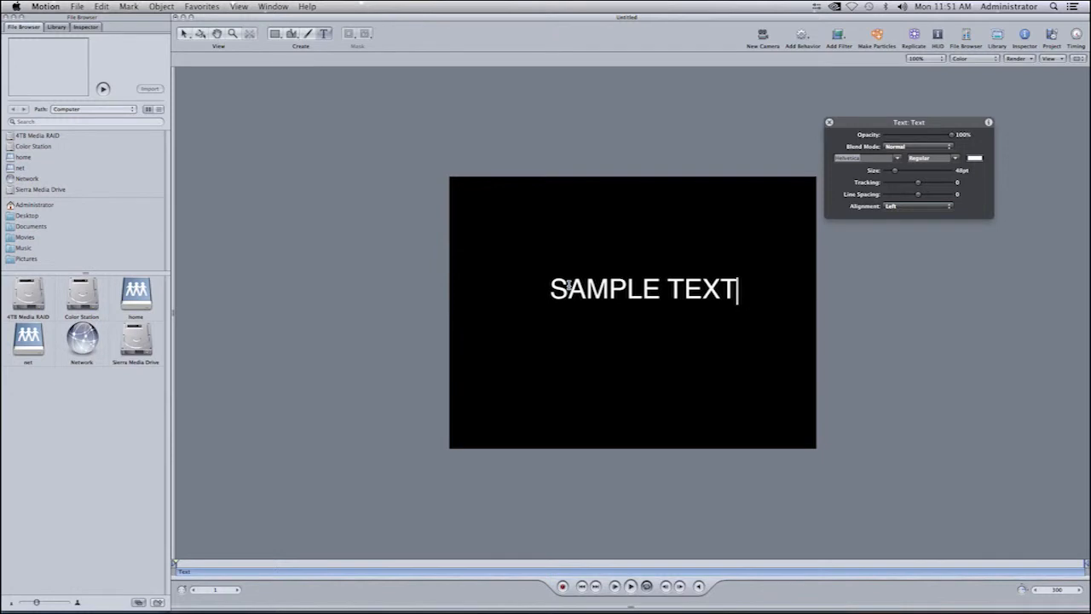
{"action": "key", "text": "Escape"}
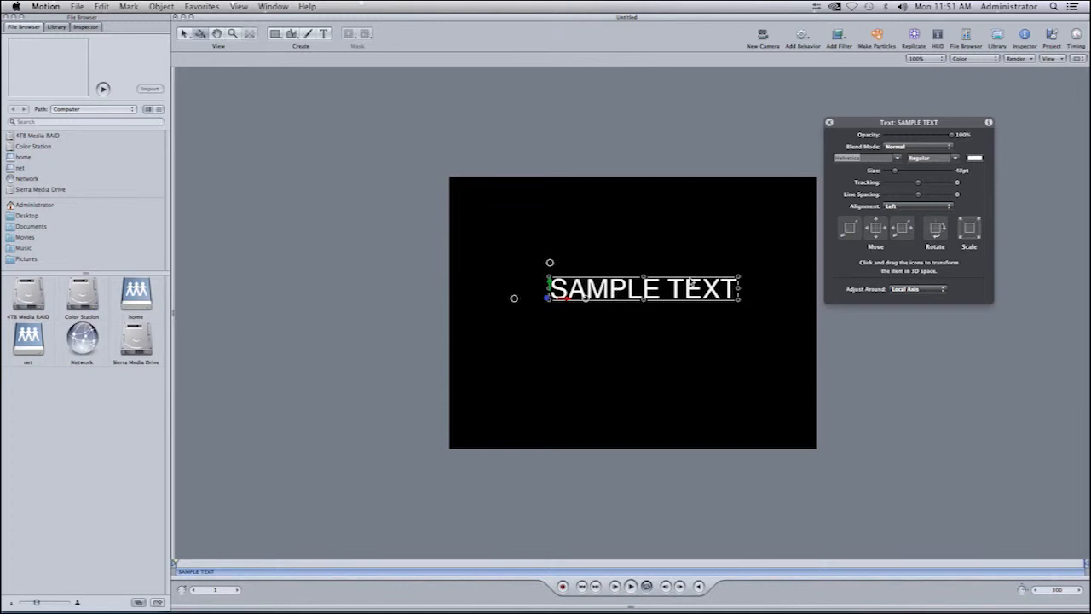
- Move the text slightly lower in the frame and try rotating it in 3D with its rotation handles
{"action": "mouse_move", "coordinate": [660, 285]}
{"action": "left_mouse_down"}
{"action": "mouse_move", "coordinate": [608, 307]}
{"action": "mouse_move", "coordinate": [702, 251]}
{"action": "mouse_move", "coordinate": [687, 307]}
{"action": "mouse_move", "coordinate": [628, 266]}
{"action": "mouse_move", "coordinate": [647, 339]}
{"action": "mouse_move", "coordinate": [677, 278]}
{"action": "mouse_move", "coordinate": [626, 282]}
{"action": "mouse_move", "coordinate": [665, 327]}
{"action": "mouse_move", "coordinate": [659, 269]}
{"action": "left_mouse_up"}
{"action": "left_click_drag", "start_coordinate": [652, 286], "coordinate": [656, 312]}
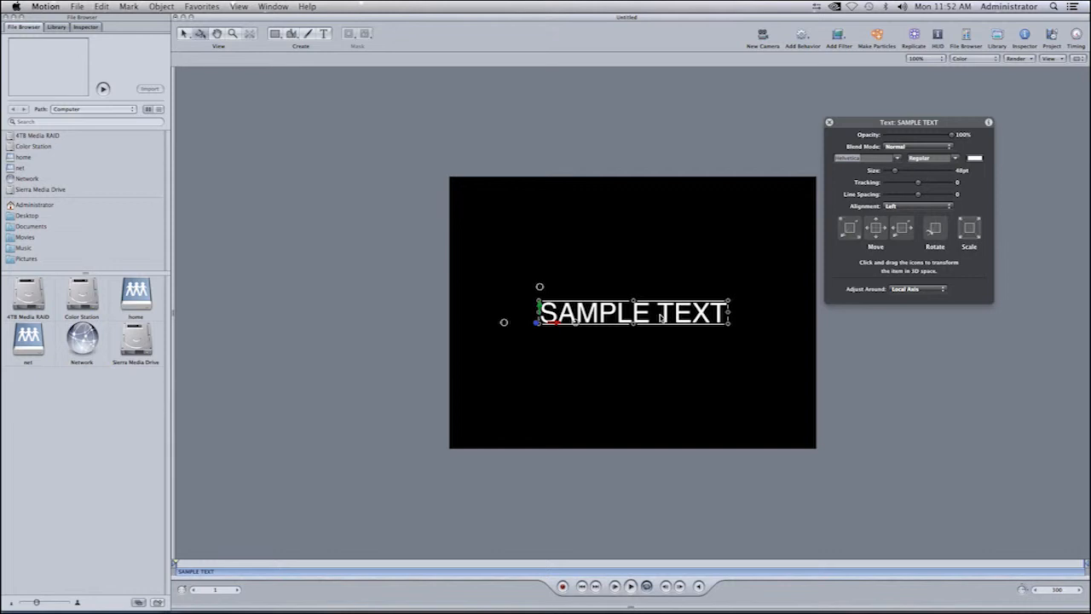
{"action": "mouse_move", "coordinate": [540, 288]}
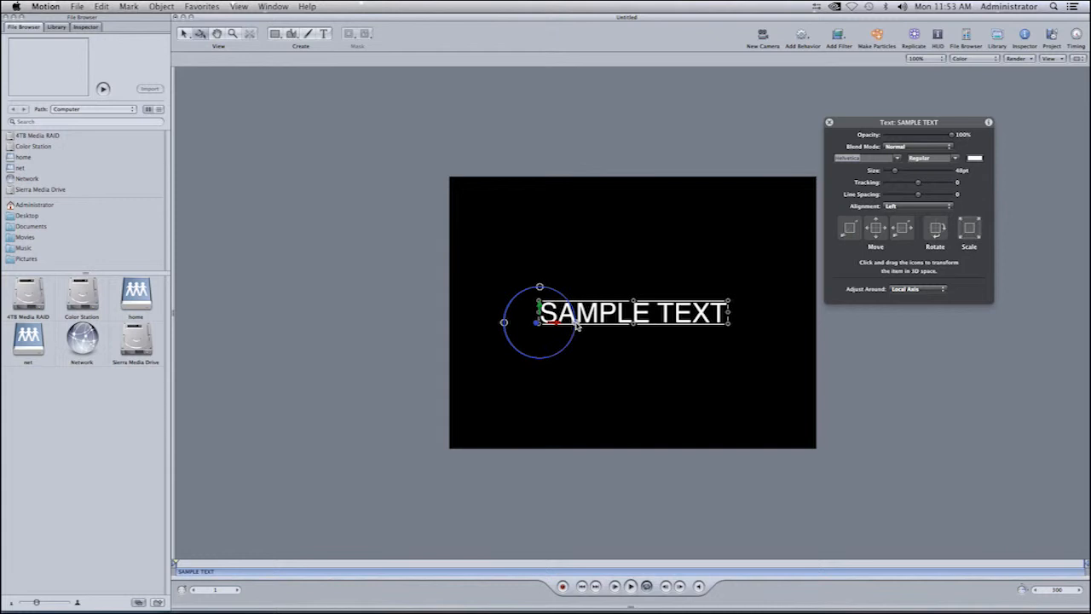
{"action": "mouse_move", "coordinate": [539, 289]}
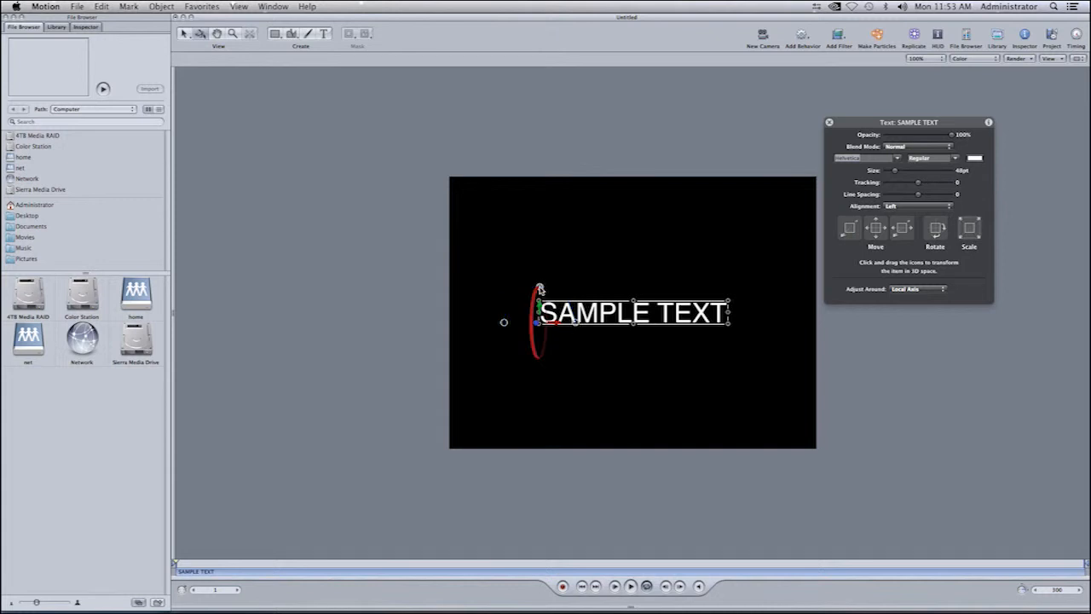
{"action": "mouse_move", "coordinate": [540, 289]}
{"action": "left_mouse_down"}
{"action": "mouse_move", "coordinate": [529, 331]}
{"action": "mouse_move", "coordinate": [546, 241]}
{"action": "mouse_move", "coordinate": [537, 335]}
{"action": "mouse_move", "coordinate": [541, 272]}
{"action": "mouse_move", "coordinate": [554, 250]}
{"action": "mouse_move", "coordinate": [547, 283]}
{"action": "left_mouse_up"}
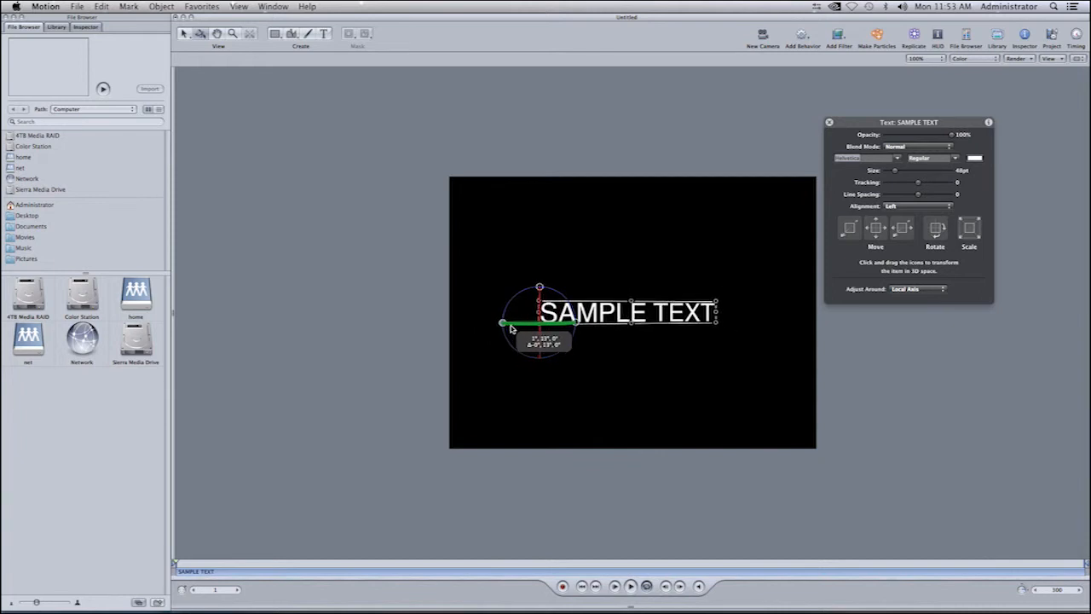
{"action": "mouse_move", "coordinate": [574, 335]}
{"action": "left_mouse_down"}
{"action": "mouse_move", "coordinate": [572, 345]}
{"action": "mouse_move", "coordinate": [568, 288]}
{"action": "mouse_move", "coordinate": [565, 337]}
{"action": "mouse_move", "coordinate": [542, 380]}
{"action": "mouse_move", "coordinate": [561, 371]}
{"action": "mouse_move", "coordinate": [580, 302]}
{"action": "mouse_move", "coordinate": [563, 256]}
{"action": "mouse_move", "coordinate": [527, 250]}
{"action": "mouse_move", "coordinate": [561, 267]}
{"action": "mouse_move", "coordinate": [568, 371]}
{"action": "mouse_move", "coordinate": [558, 245]}
{"action": "mouse_move", "coordinate": [588, 309]}
{"action": "mouse_move", "coordinate": [550, 382]}
{"action": "mouse_move", "coordinate": [605, 345]}
{"action": "mouse_move", "coordinate": [599, 320]}
{"action": "mouse_move", "coordinate": [592, 327]}
{"action": "left_mouse_up"}
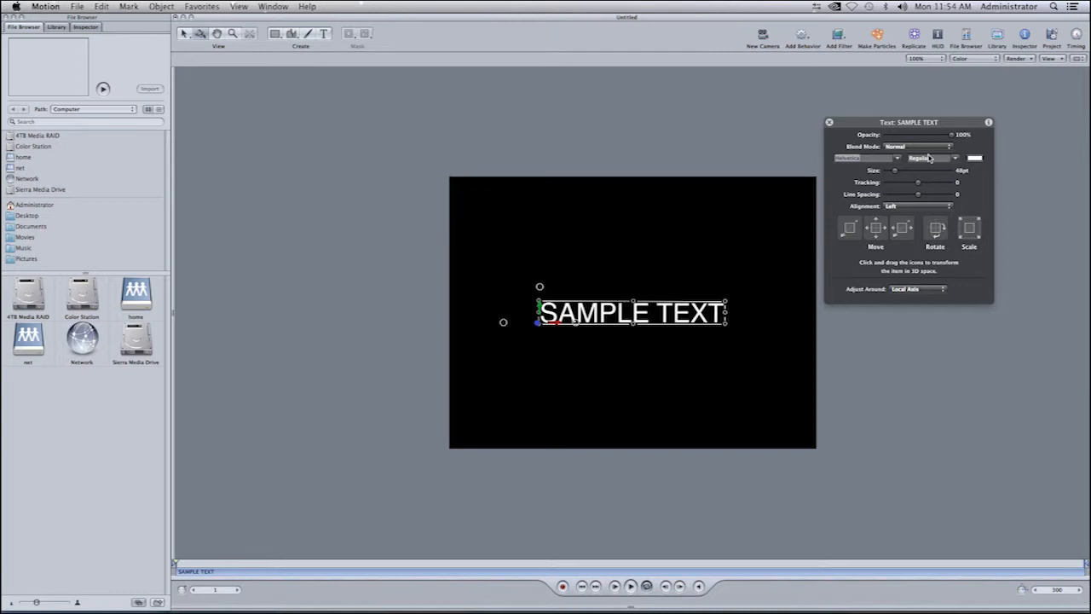
- Set the text alignment to Center and slide the text horizontally back to the middle of the canvas
{"action": "left_click_drag", "start_coordinate": [975, 124], "coordinate": [778, 114]}
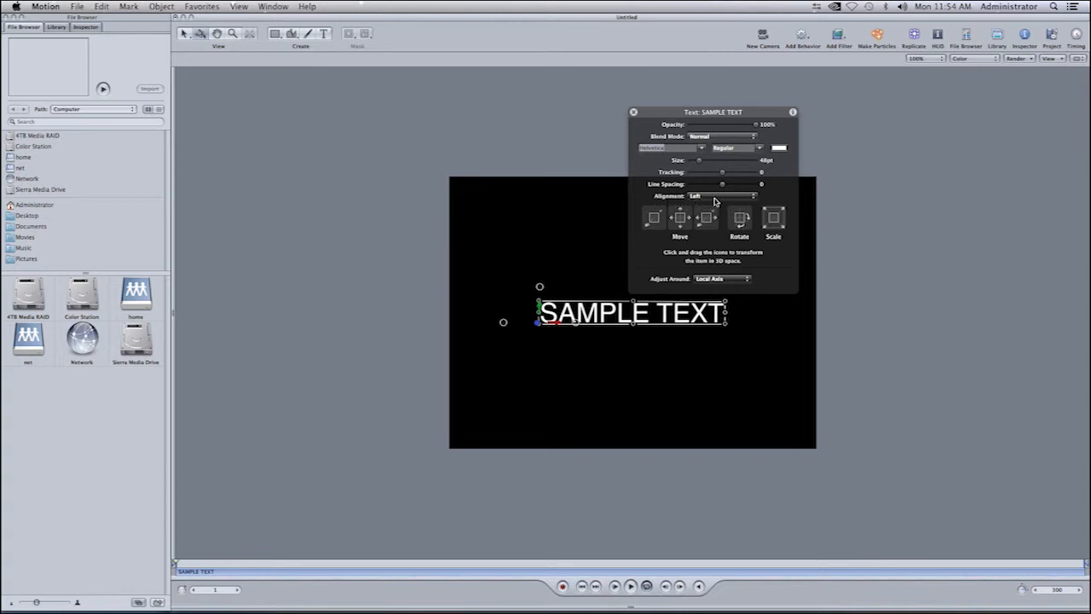
{"action": "left_click", "coordinate": [752, 199]}
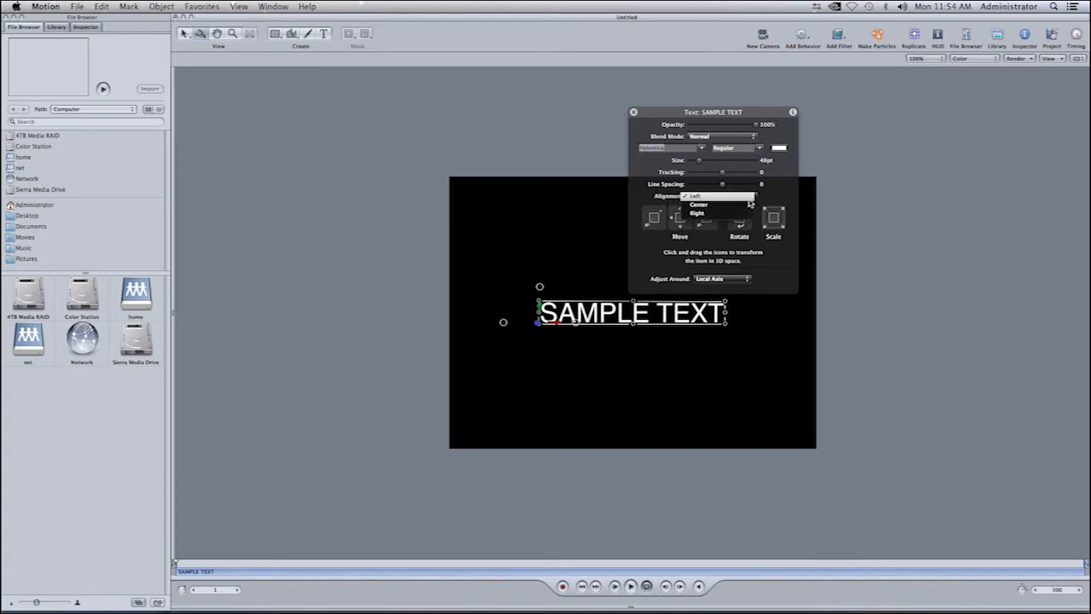
{"action": "left_click", "coordinate": [738, 206]}
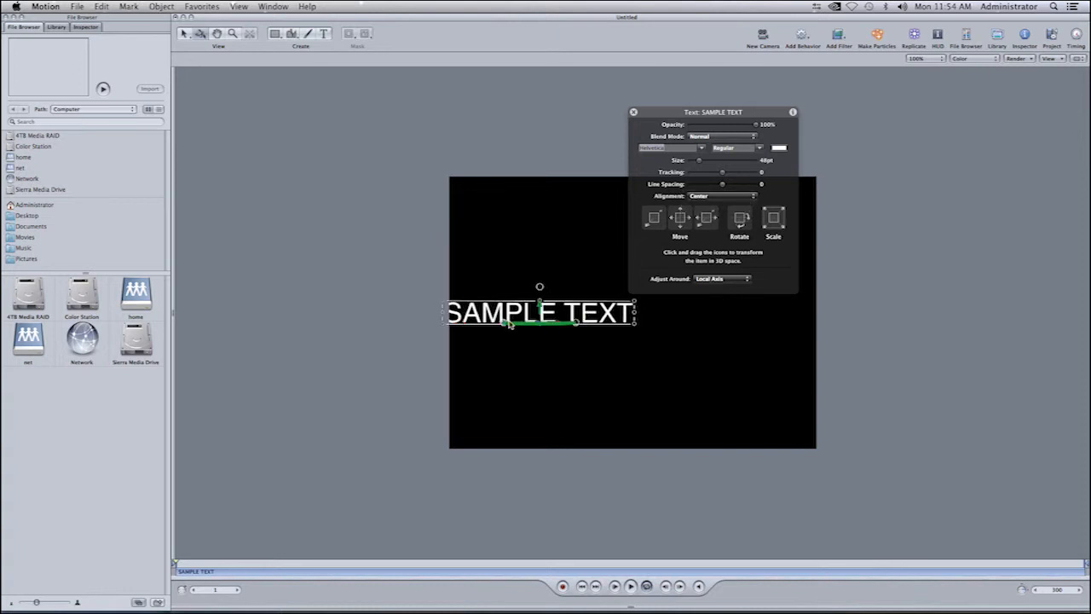
{"action": "left_click_drag", "start_coordinate": [550, 324], "coordinate": [641, 324]}
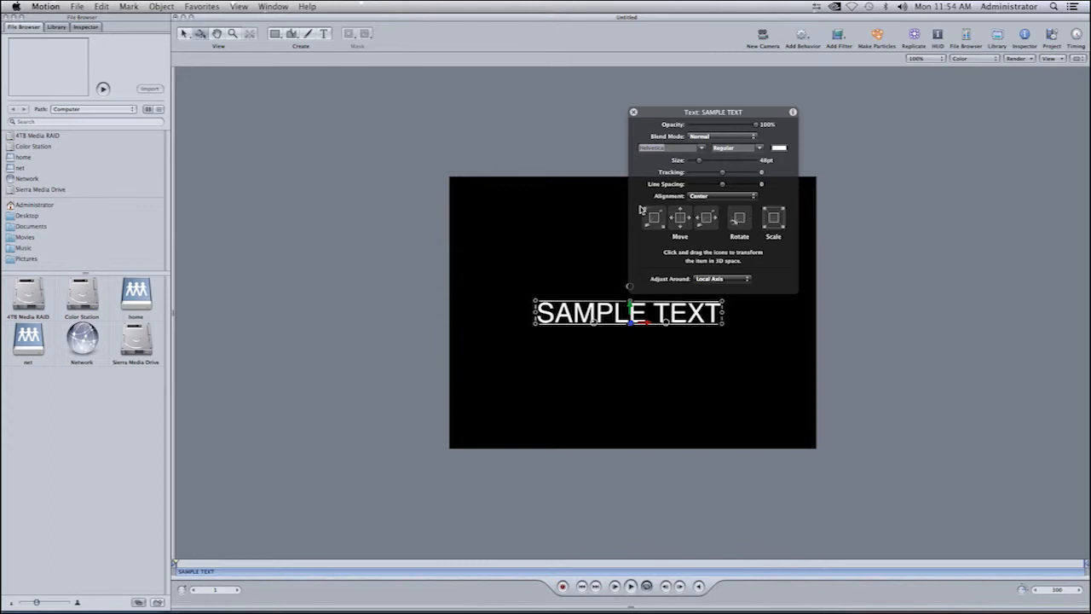
- Rotate the text around its centre on the X, Y and Z axes, finishing level, and keep the floating controls off the canvas
{"action": "left_click_drag", "start_coordinate": [761, 115], "coordinate": [883, 85]}
{"action": "mouse_move", "coordinate": [630, 288]}
{"action": "left_mouse_down"}
{"action": "mouse_move", "coordinate": [633, 341]}
{"action": "mouse_move", "coordinate": [636, 255]}
{"action": "mouse_move", "coordinate": [640, 345]}
{"action": "mouse_move", "coordinate": [632, 289]}
{"action": "left_mouse_up"}
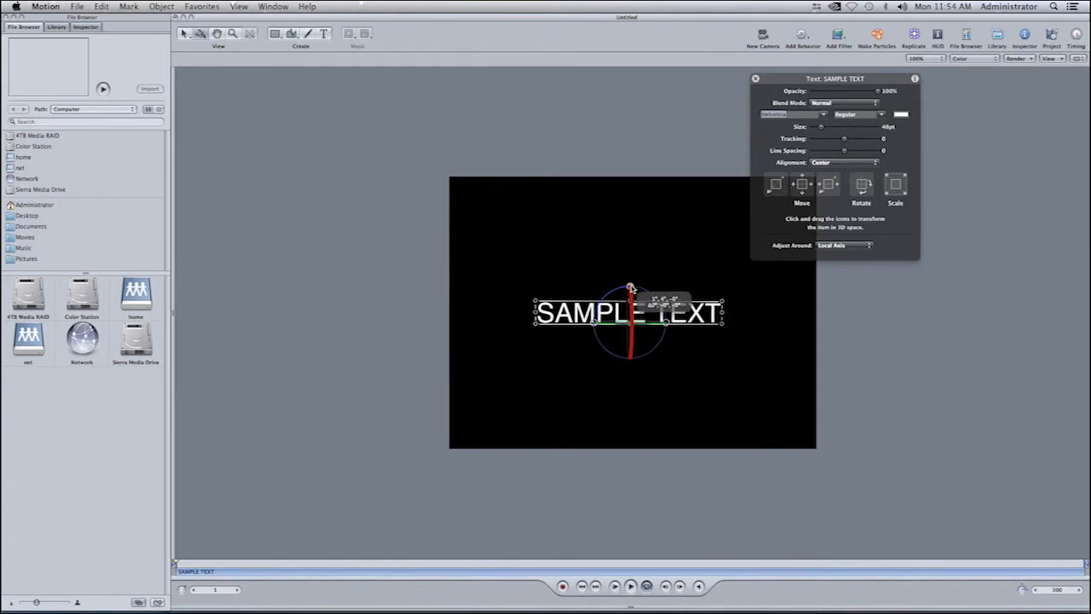
{"action": "left_click_drag", "start_coordinate": [595, 324], "coordinate": [583, 327]}
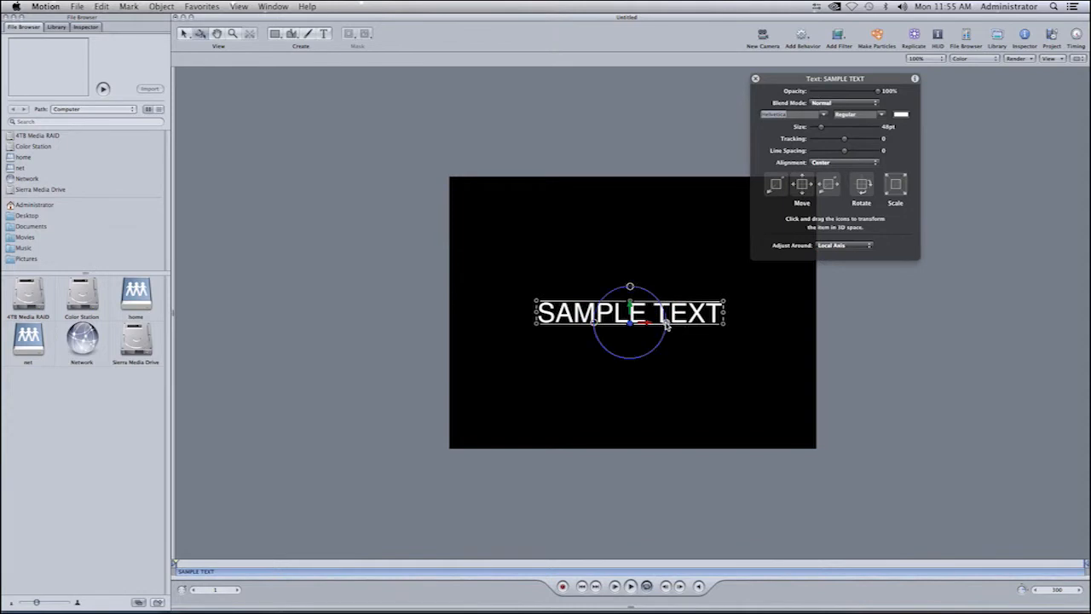
{"action": "left_click_drag", "start_coordinate": [665, 321], "coordinate": [631, 271]}
{"action": "left_click_drag", "start_coordinate": [608, 270], "coordinate": [663, 325]}
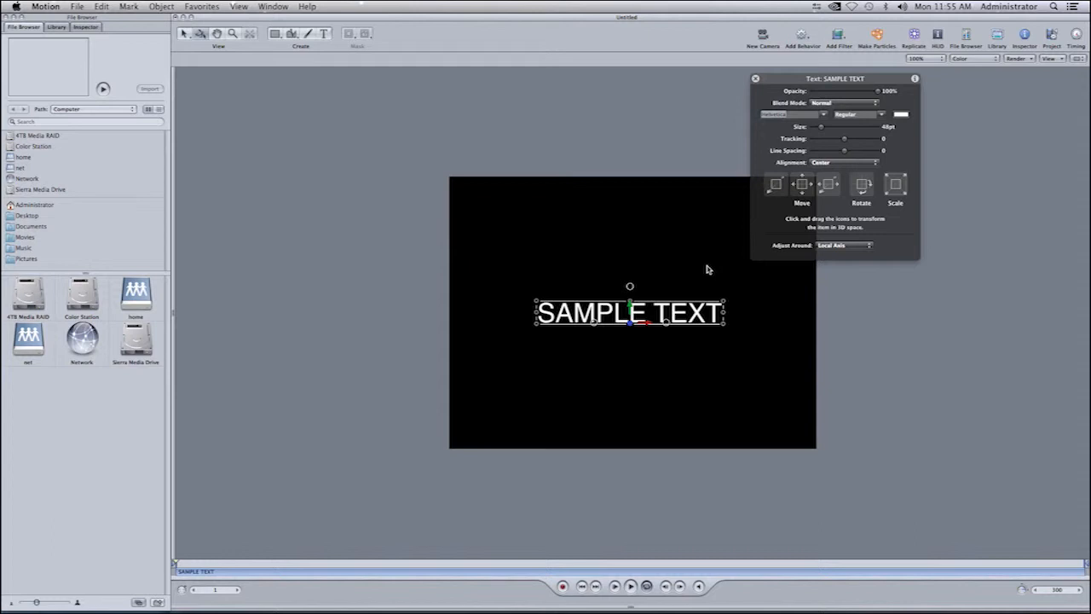
{"action": "left_click_drag", "start_coordinate": [786, 84], "coordinate": [889, 88]}
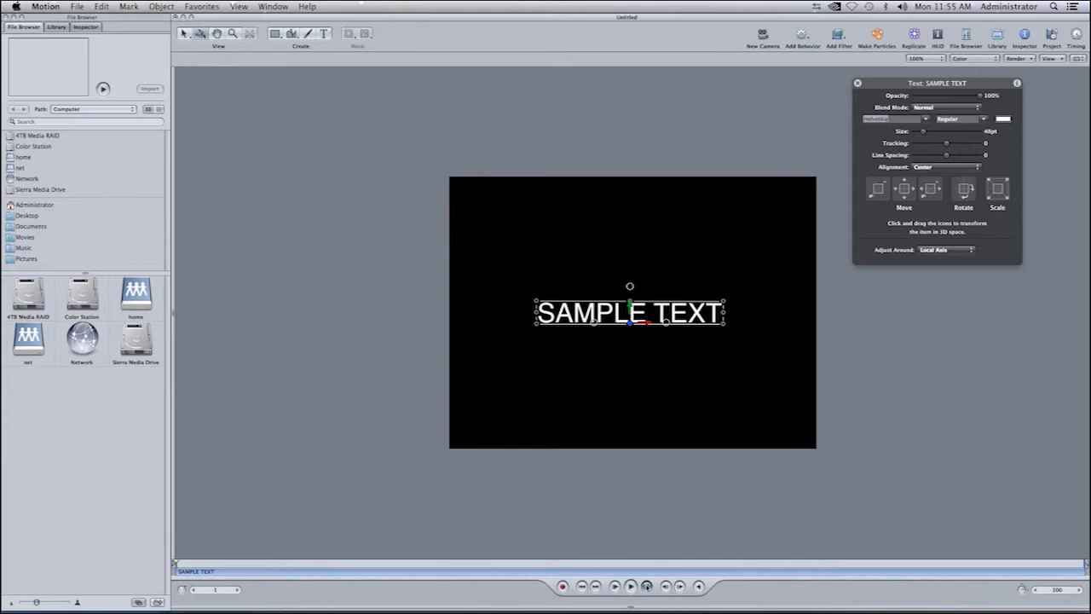
- Play and scrub through the project, deselect the text and return the playhead to frame 1
{"action": "left_click", "coordinate": [630, 588]}
{"action": "left_click_drag", "start_coordinate": [347, 569], "coordinate": [157, 577]}
{"action": "left_click", "coordinate": [632, 587]}
{"action": "left_click", "coordinate": [610, 573]}
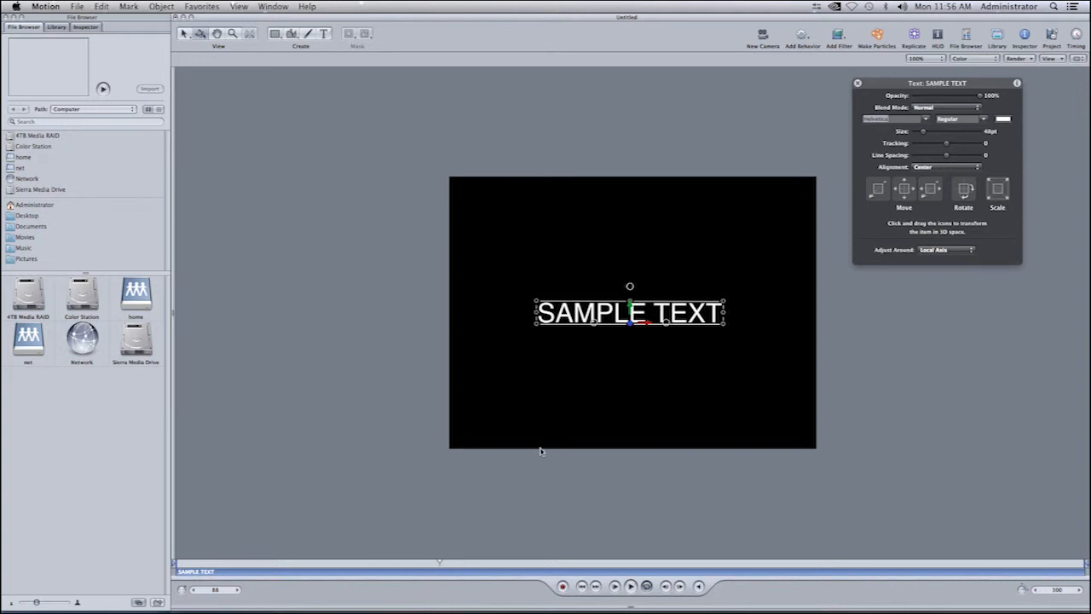
{"action": "left_click", "coordinate": [298, 356]}
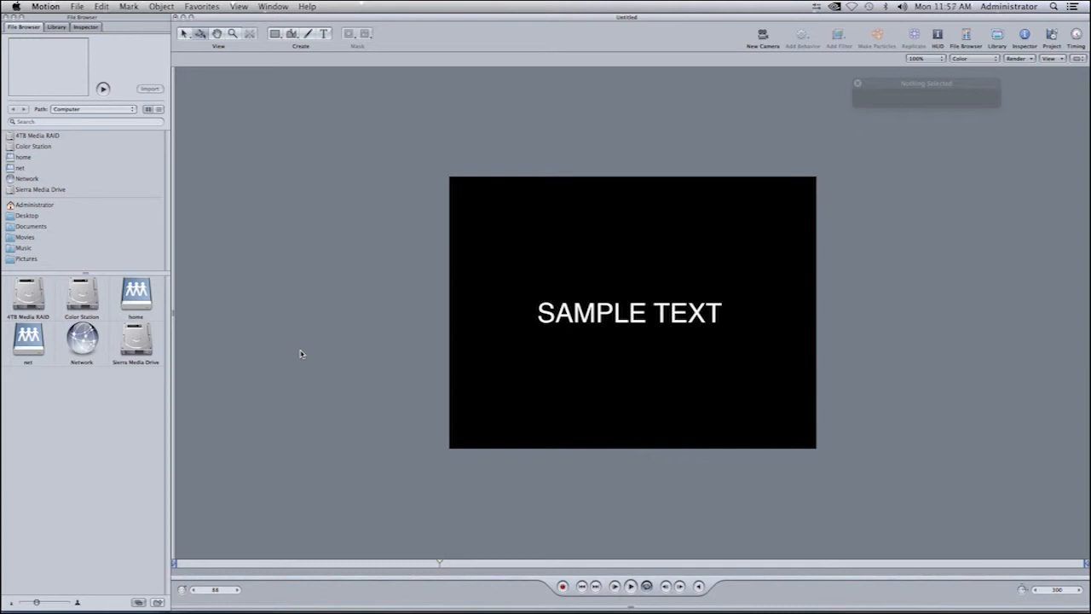
{"action": "left_click_drag", "start_coordinate": [451, 573], "coordinate": [170, 571]}
- Show the project's layer list, make it narrower, and select the Group and its SAMPLE TEXT layer in turn
{"action": "key", "text": "F5"}
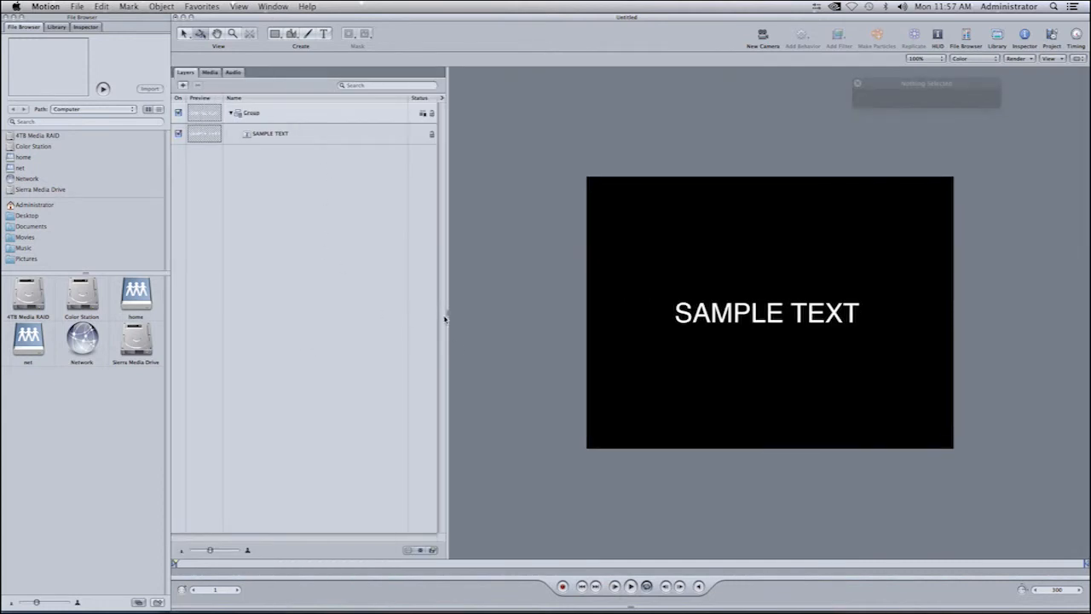
{"action": "left_click_drag", "start_coordinate": [446, 315], "coordinate": [375, 314]}
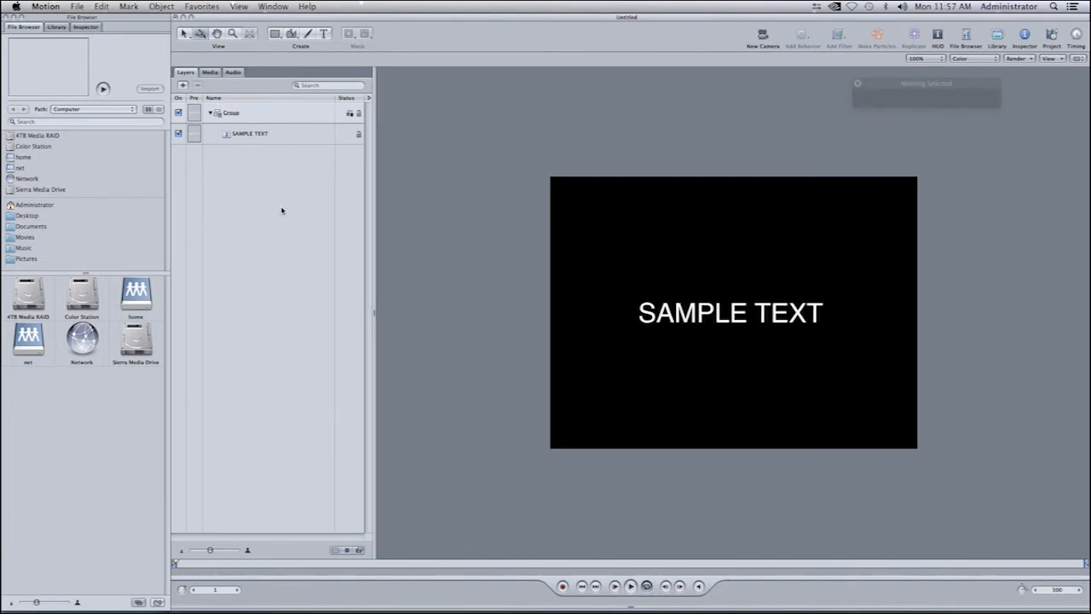
{"action": "left_click", "coordinate": [271, 115]}
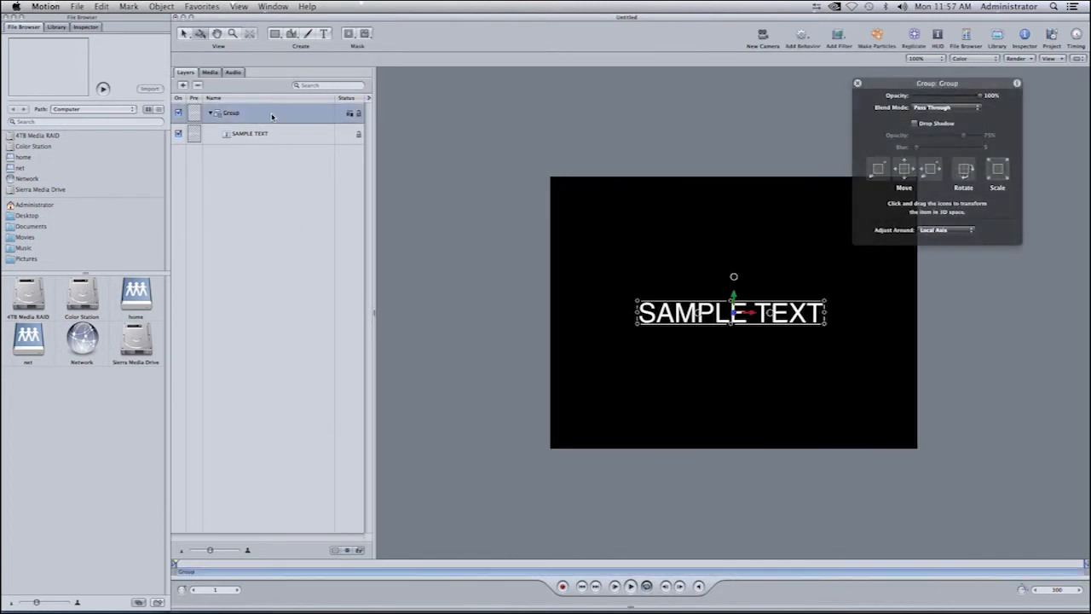
{"action": "left_click", "coordinate": [295, 137]}
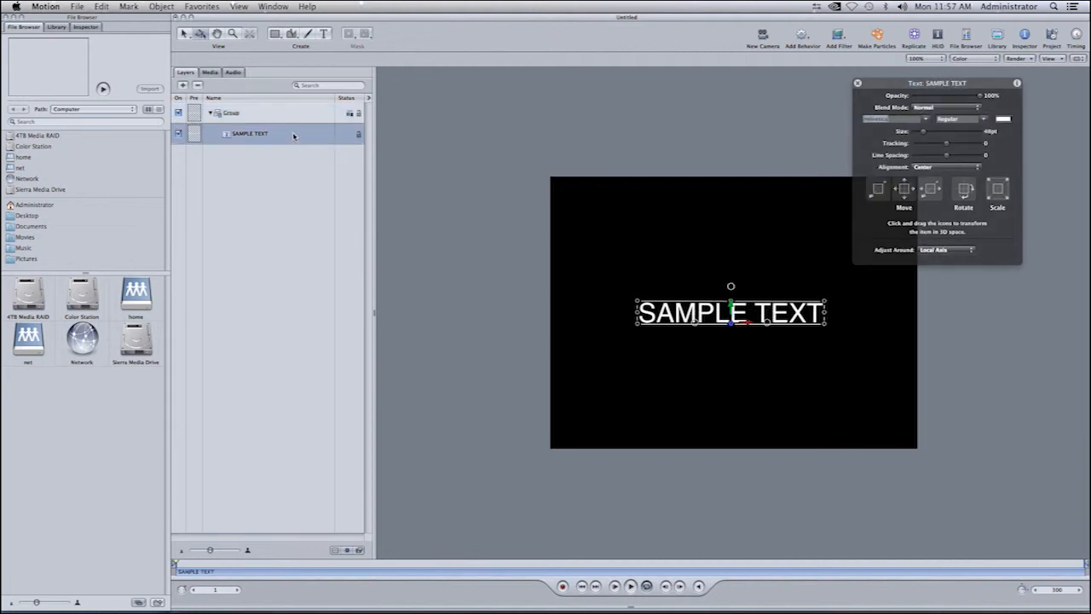
- Select the Group and its SAMPLE TEXT layer in turn, then play the project briefly and return the playhead to frame 1
{"action": "left_click", "coordinate": [285, 117]}
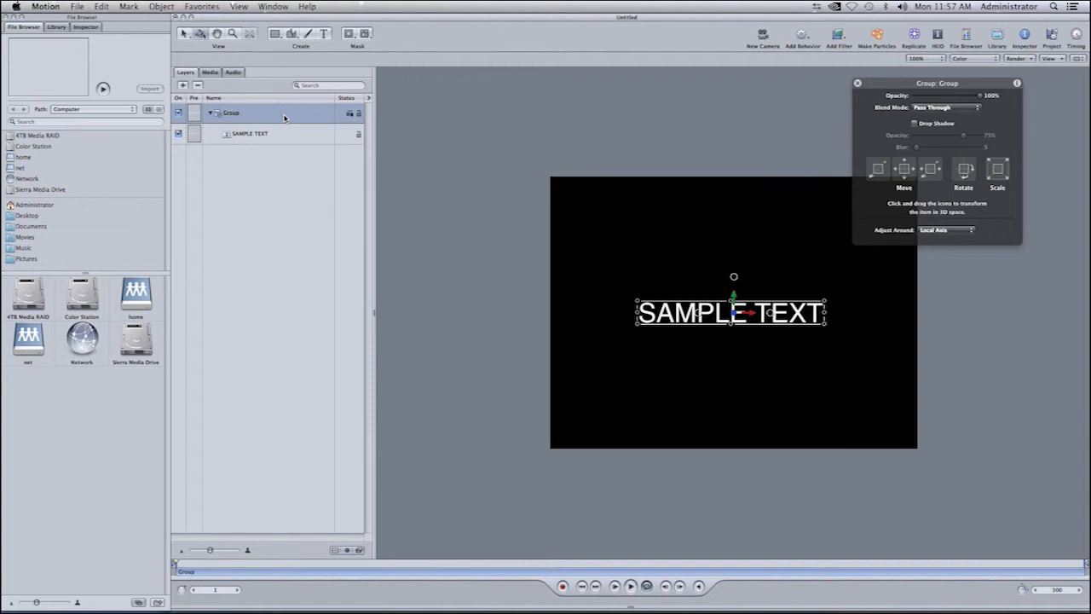
{"action": "left_click", "coordinate": [295, 137]}
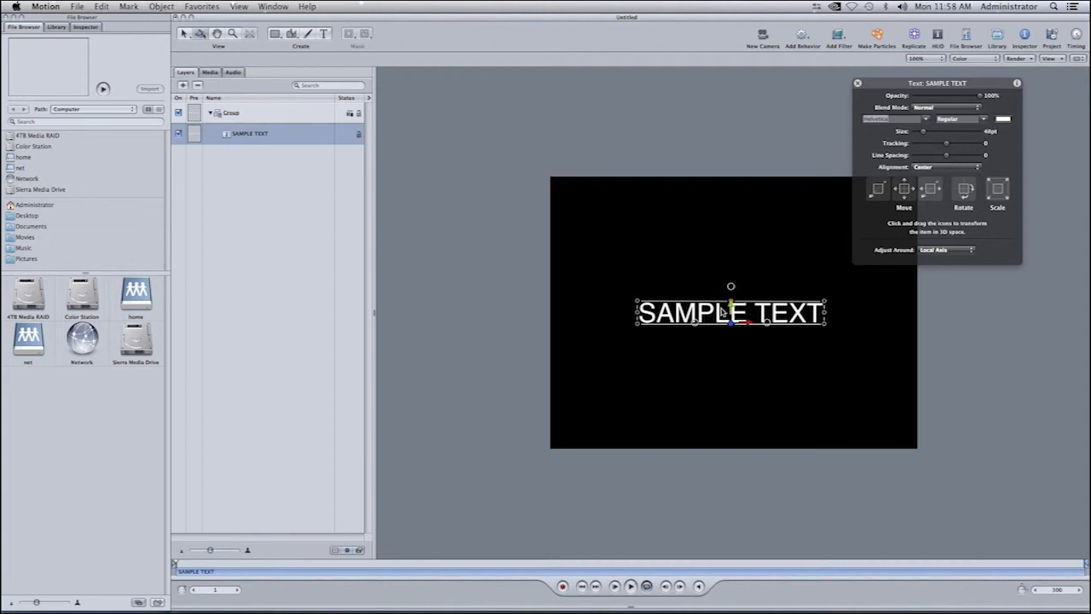
{"action": "left_click", "coordinate": [631, 586]}
{"action": "left_click", "coordinate": [630, 587]}
{"action": "left_click_drag", "start_coordinate": [453, 564], "coordinate": [174, 572]}
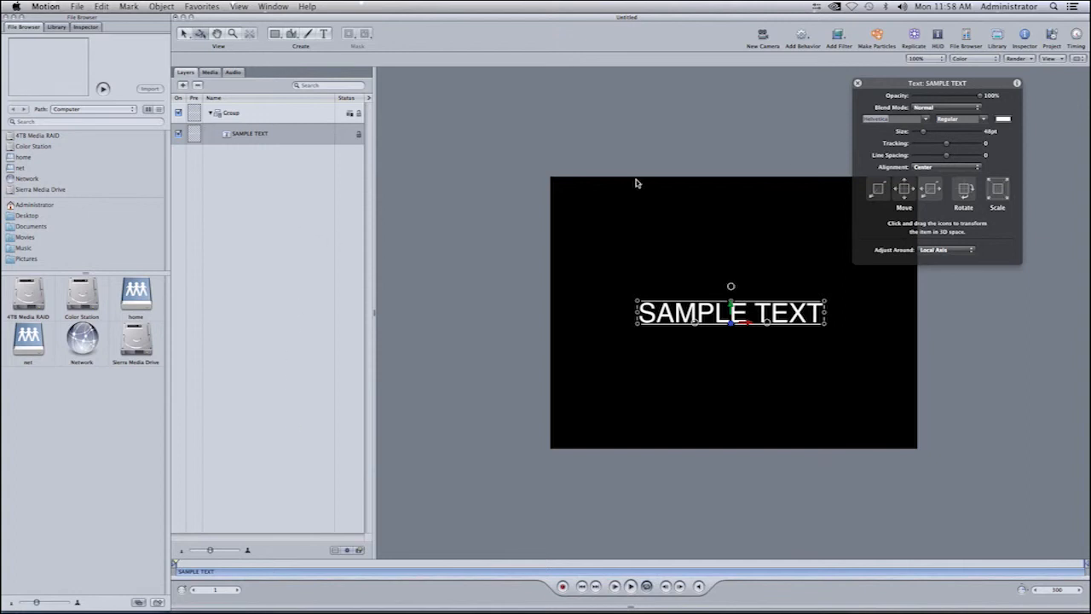
- Move the floating text controls clear of the canvas and keep Motion as the active application
{"action": "left_click_drag", "start_coordinate": [900, 86], "coordinate": [966, 84]}
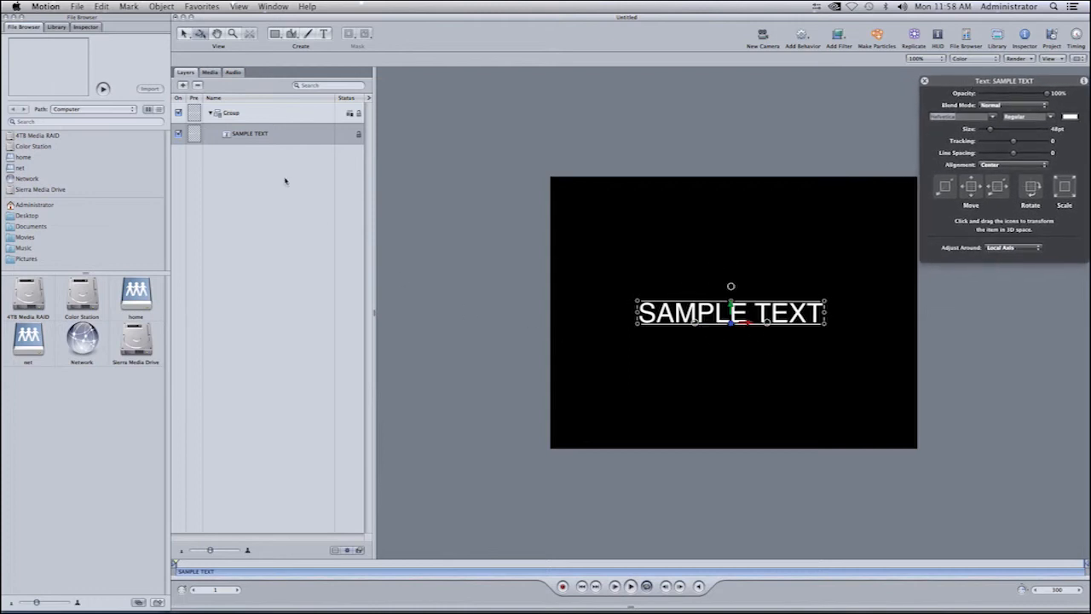
{"action": "key", "text": "super+Tab"}
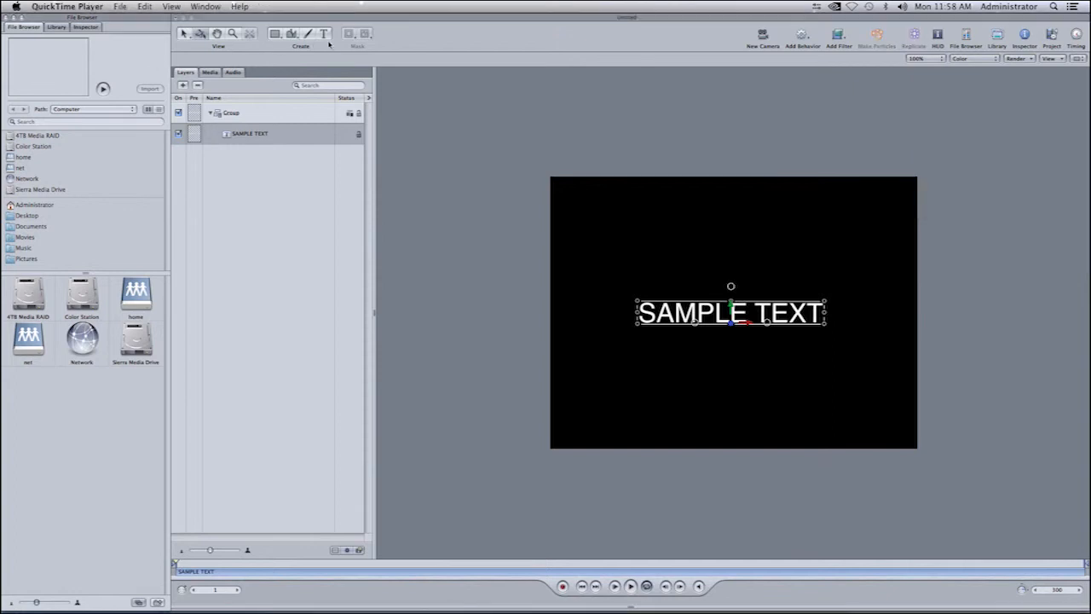
{"action": "left_click", "coordinate": [130, 75]}
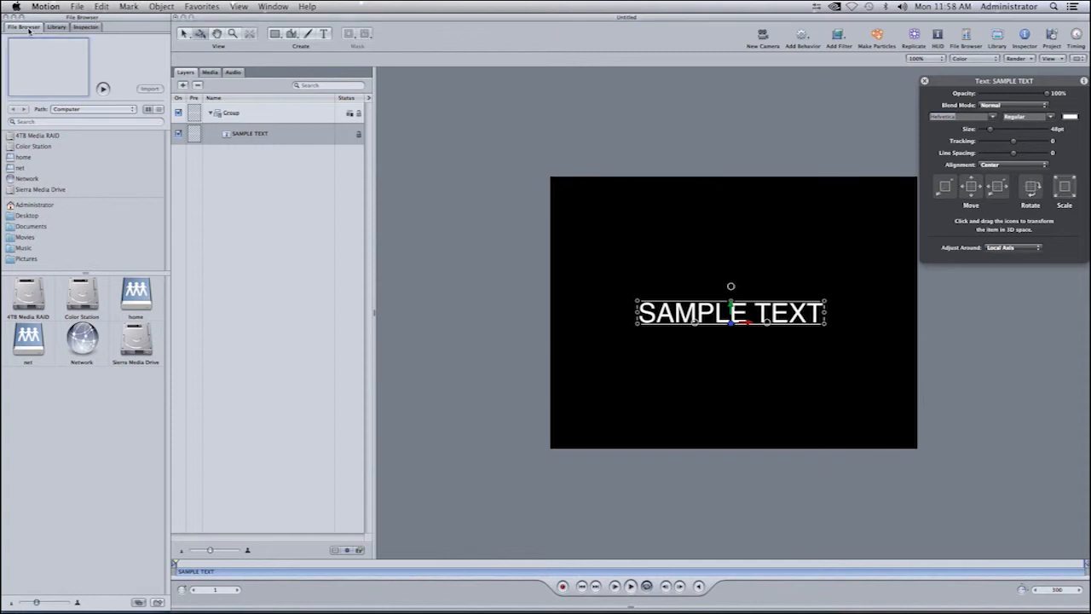
- Look through the Library and Inspector and return to the File Browser
{"action": "left_click", "coordinate": [56, 27]}
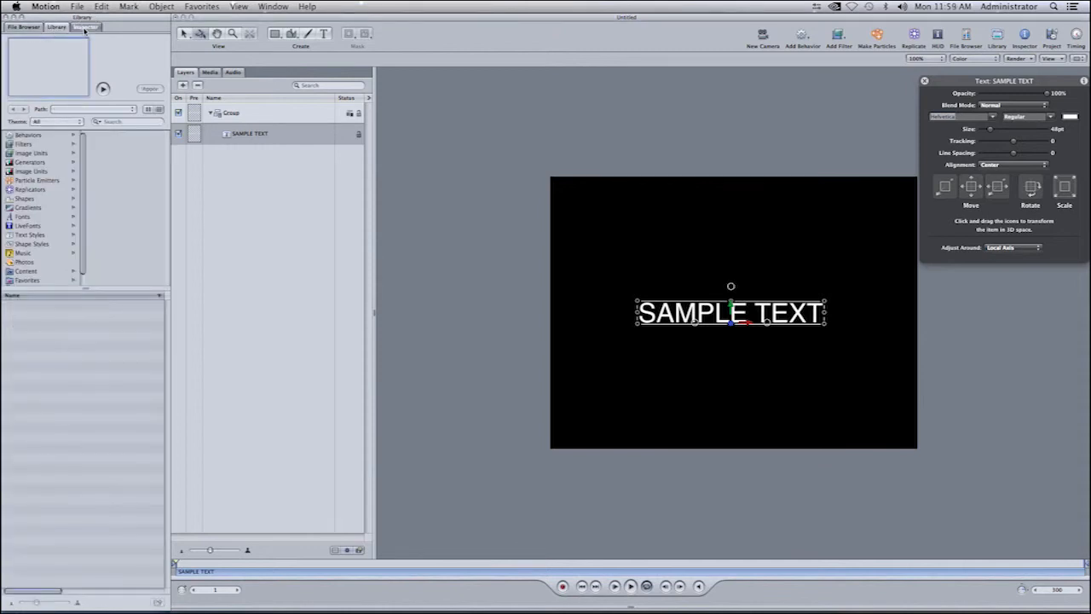
{"action": "left_click", "coordinate": [84, 27]}
{"action": "left_click", "coordinate": [62, 28]}
{"action": "left_click", "coordinate": [24, 27]}
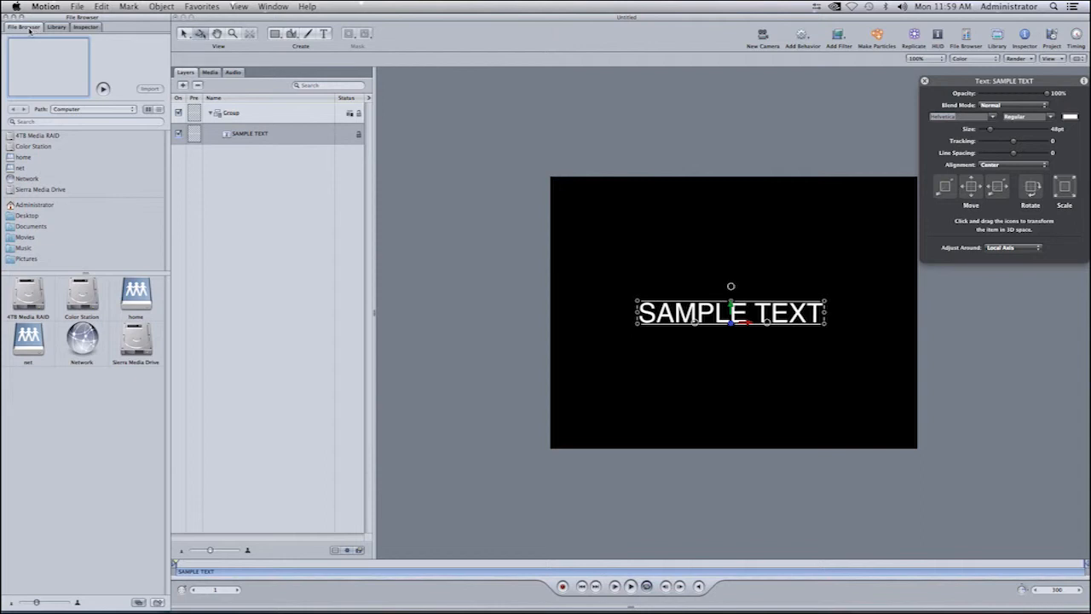
- Select each available drive and network location in the File Browser, and open the 4TB Media RAID drive to view its contents
{"action": "left_click", "coordinate": [29, 296]}
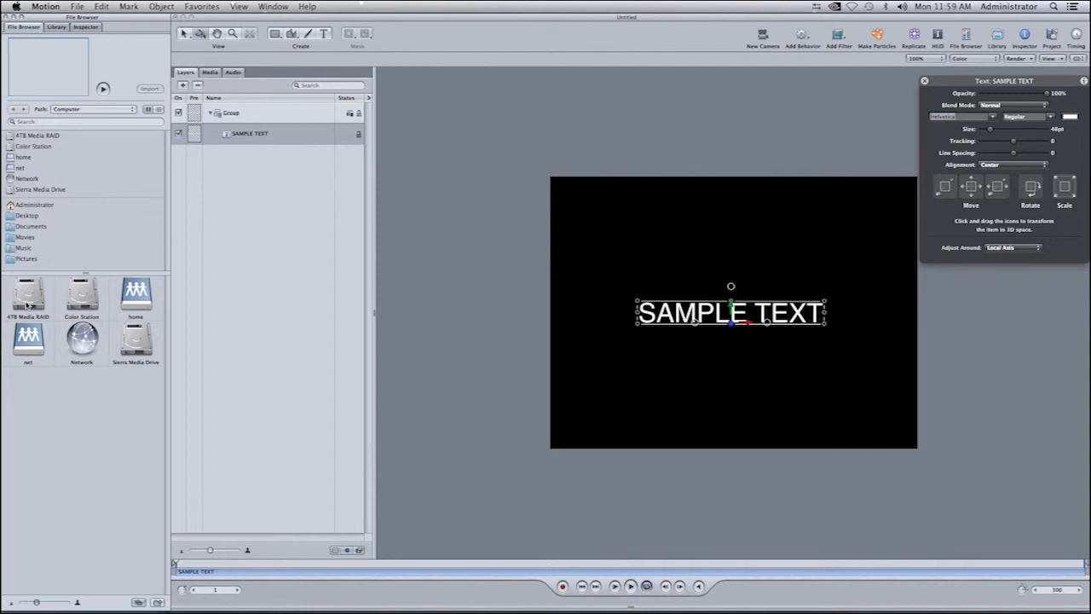
{"action": "left_click", "coordinate": [91, 305]}
{"action": "left_click", "coordinate": [136, 307]}
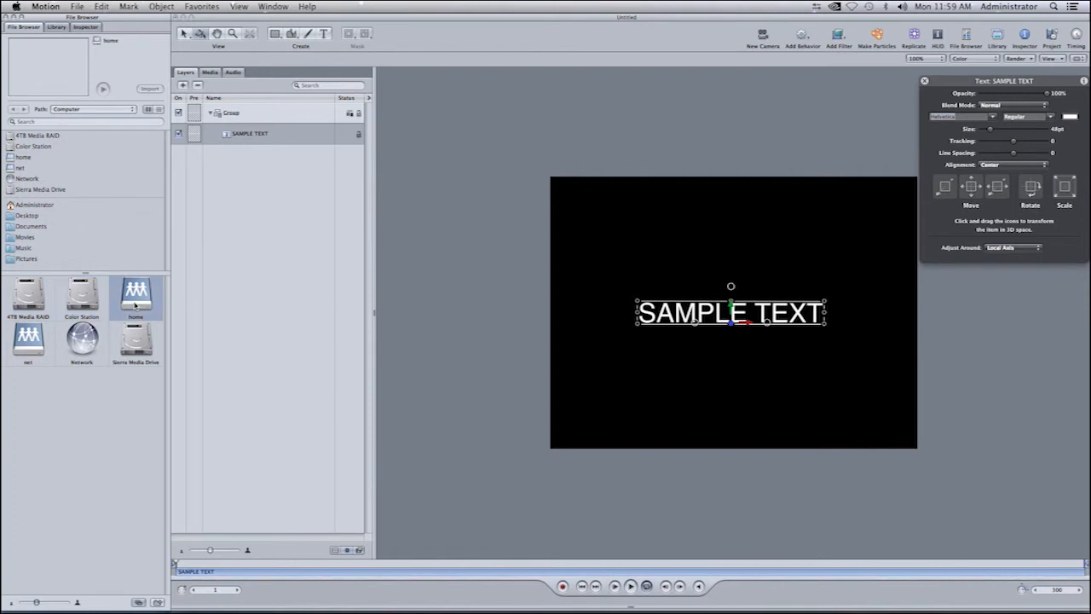
{"action": "left_click", "coordinate": [31, 350]}
{"action": "left_click", "coordinate": [82, 348]}
{"action": "left_click", "coordinate": [140, 349]}
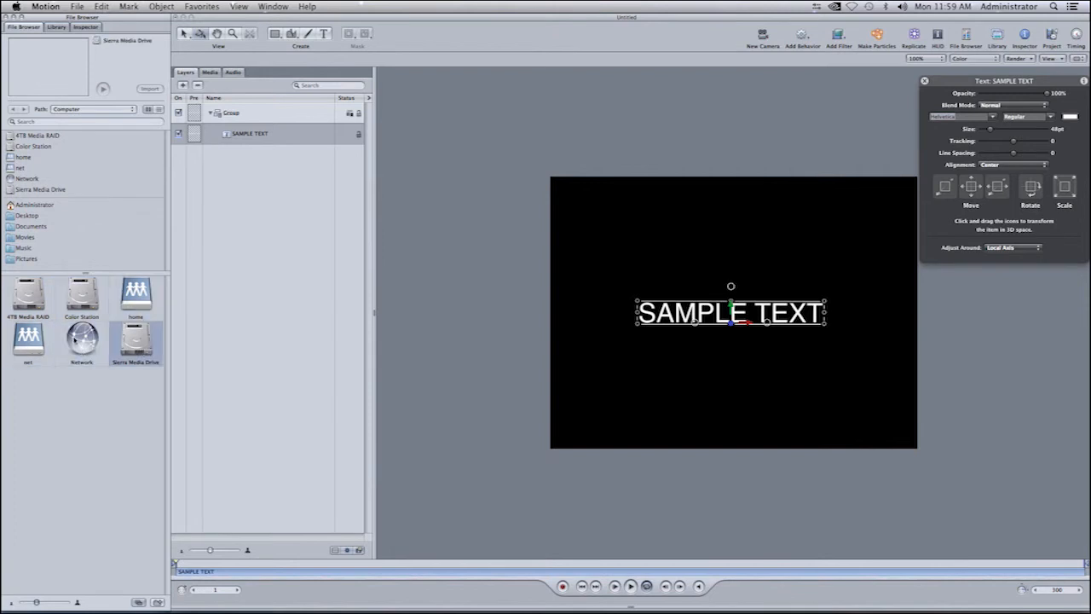
{"action": "left_click", "coordinate": [30, 303]}
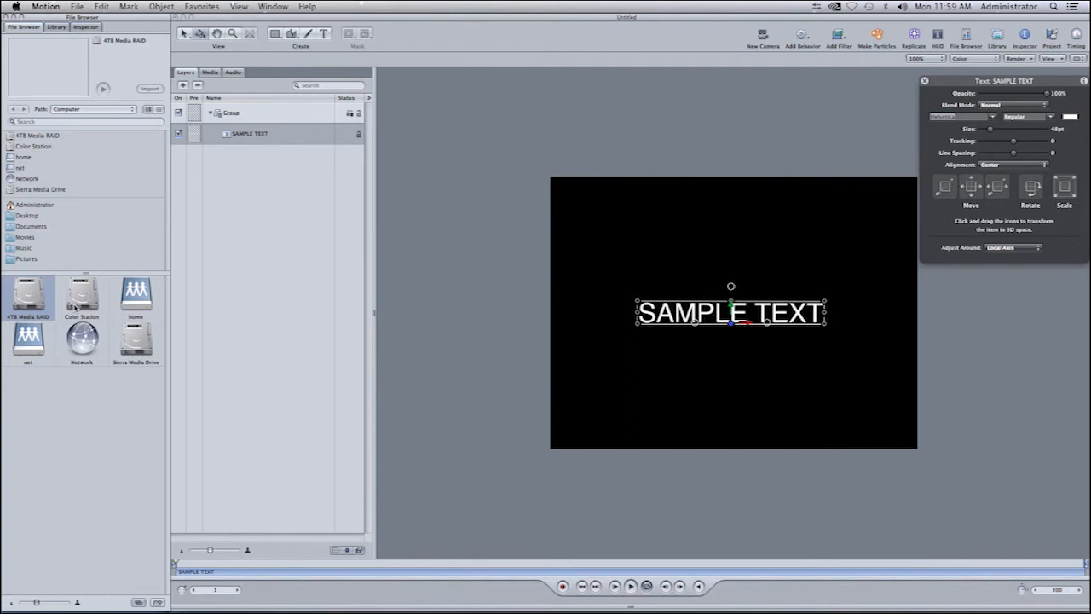
{"action": "double_click", "coordinate": [33, 305]}
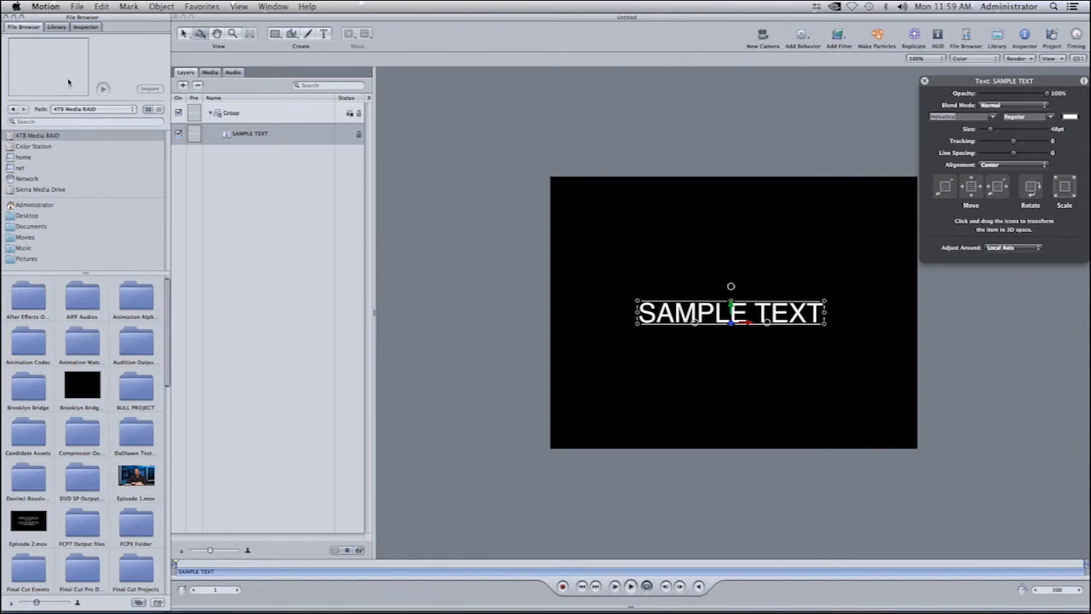
- Examine the Library's content categories one after another, from Behaviors, Filters and Generators down to Content and Favorites
{"action": "left_click", "coordinate": [56, 27]}
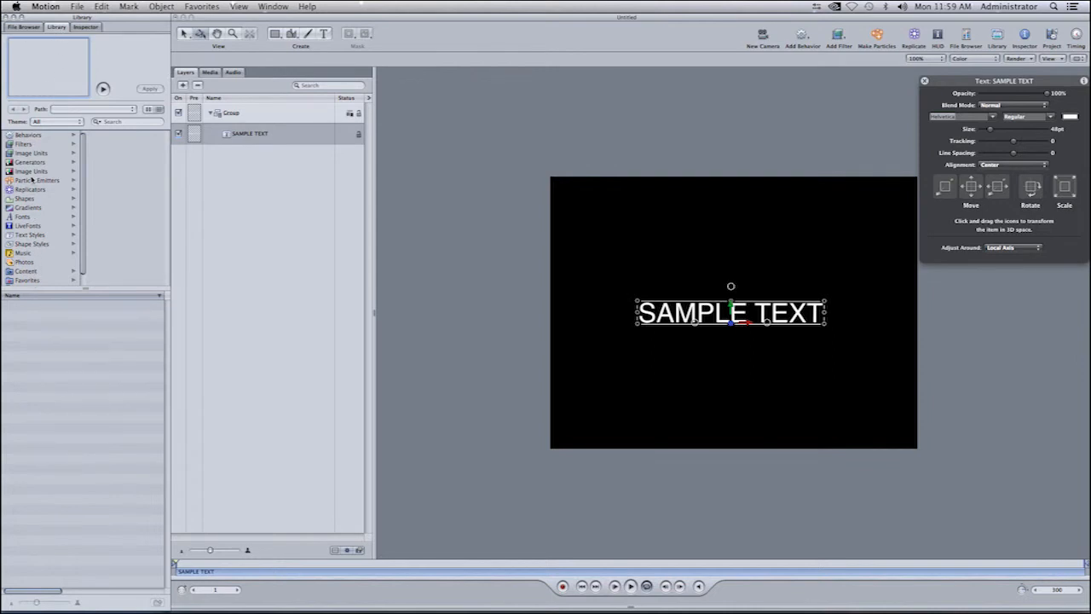
{"action": "left_click", "coordinate": [29, 136]}
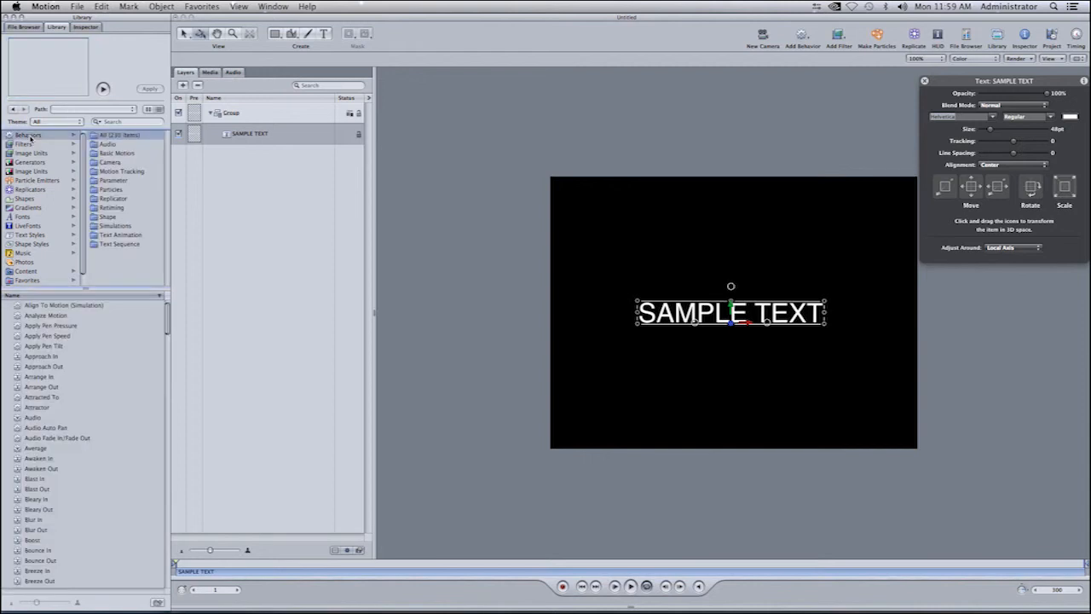
{"action": "left_click", "coordinate": [30, 146]}
{"action": "left_click", "coordinate": [36, 154]}
{"action": "left_click", "coordinate": [34, 164]}
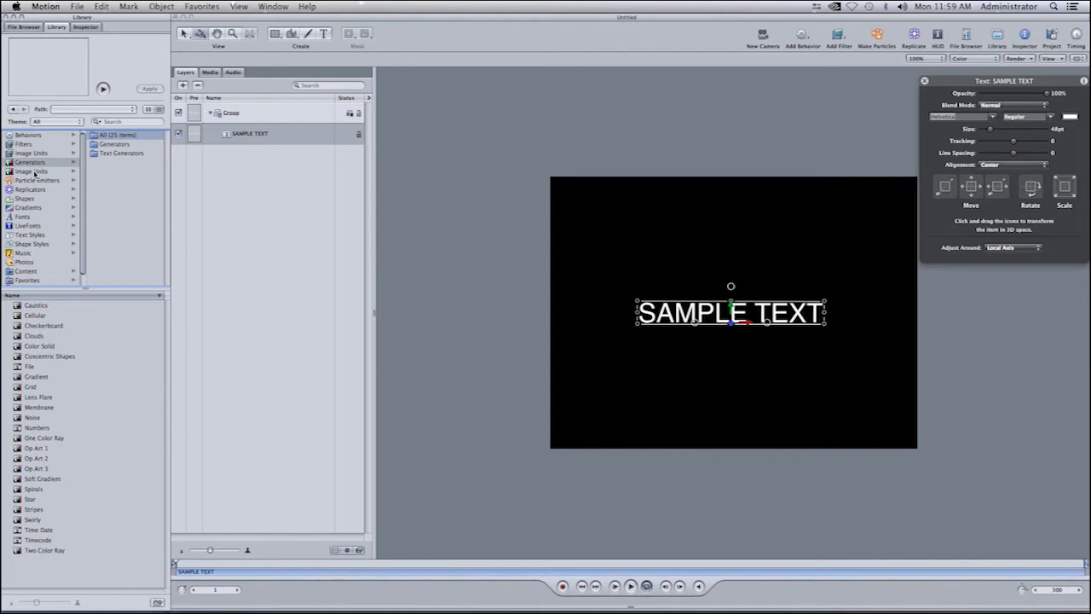
{"action": "left_click", "coordinate": [35, 181]}
{"action": "left_click", "coordinate": [36, 189]}
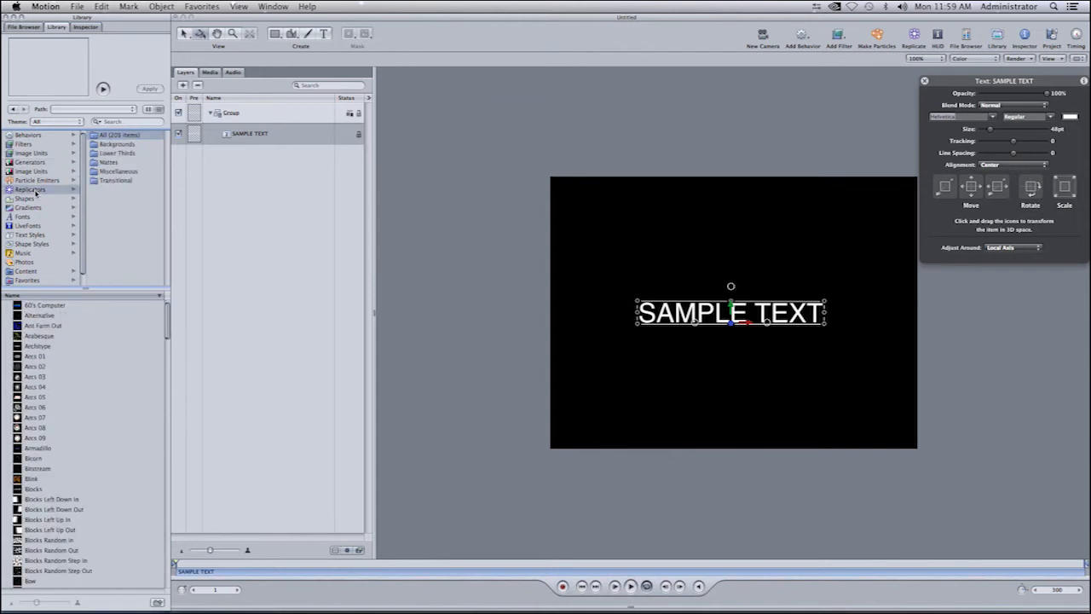
{"action": "left_click", "coordinate": [31, 199]}
{"action": "left_click", "coordinate": [30, 208]}
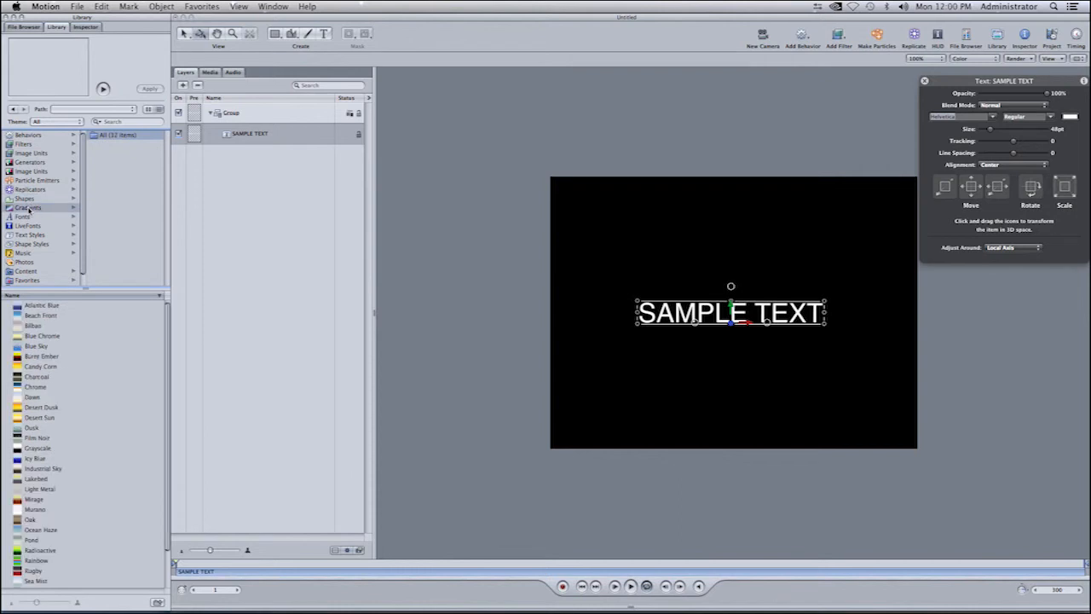
{"action": "left_click", "coordinate": [29, 217]}
{"action": "left_click", "coordinate": [29, 225]}
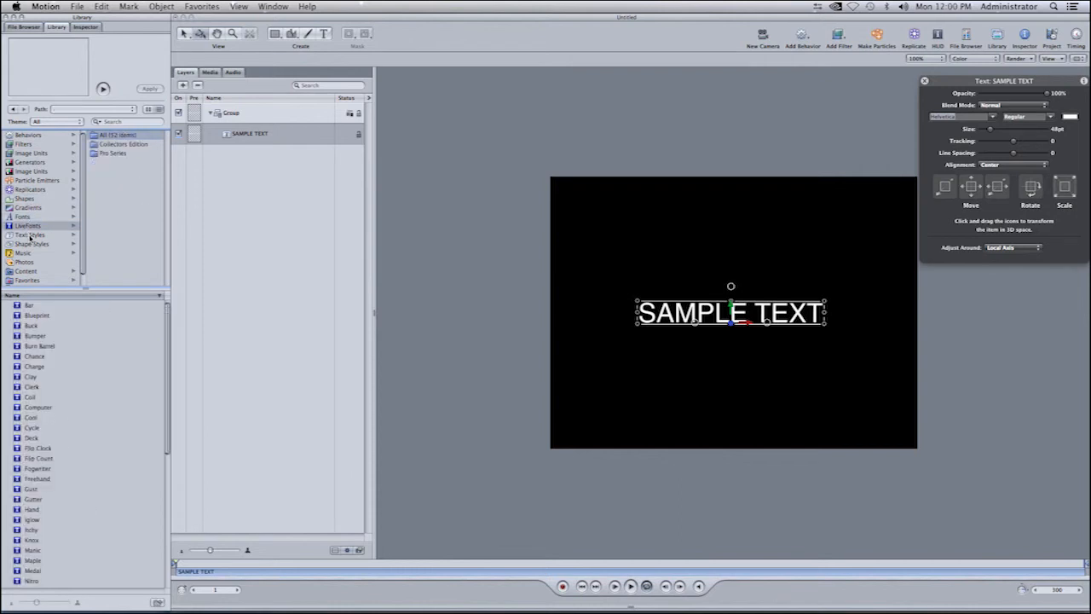
{"action": "left_click", "coordinate": [29, 235]}
{"action": "left_click", "coordinate": [31, 244]}
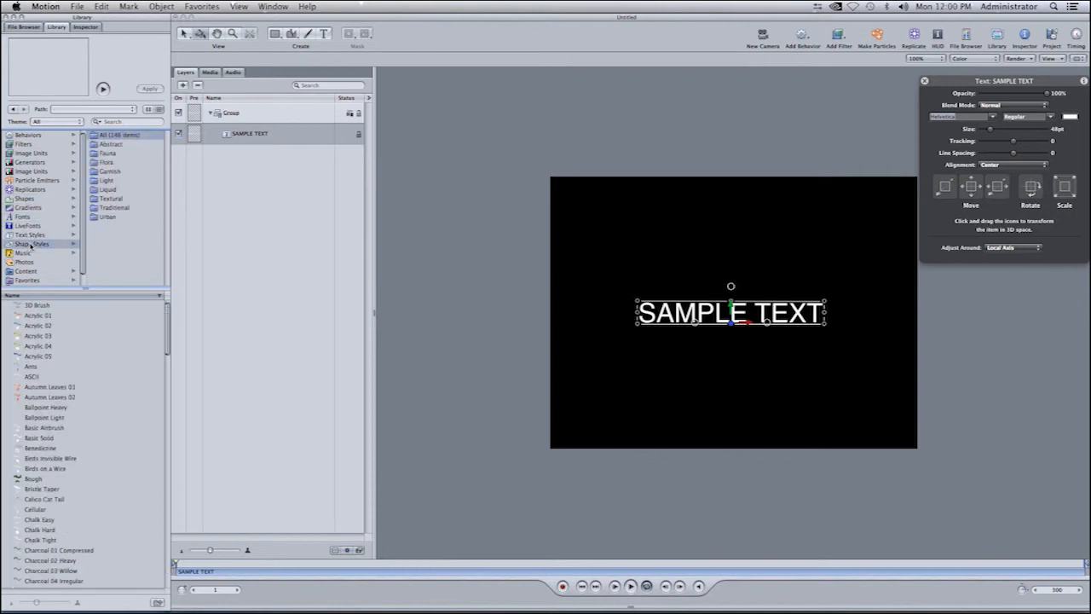
{"action": "left_click", "coordinate": [25, 253]}
{"action": "left_click", "coordinate": [27, 262]}
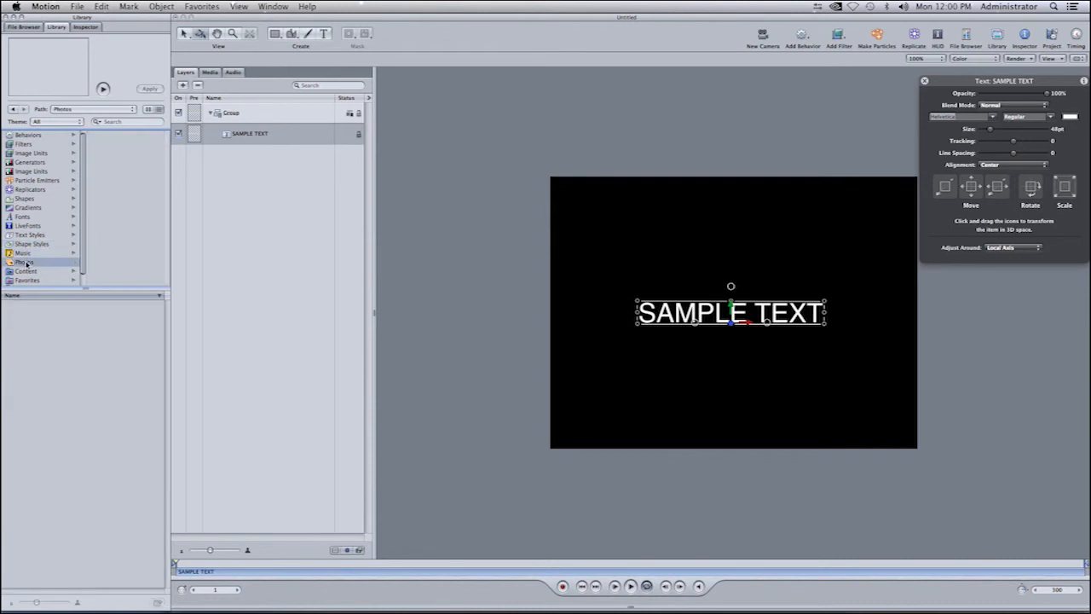
{"action": "left_click", "coordinate": [29, 272]}
{"action": "left_click", "coordinate": [30, 280]}
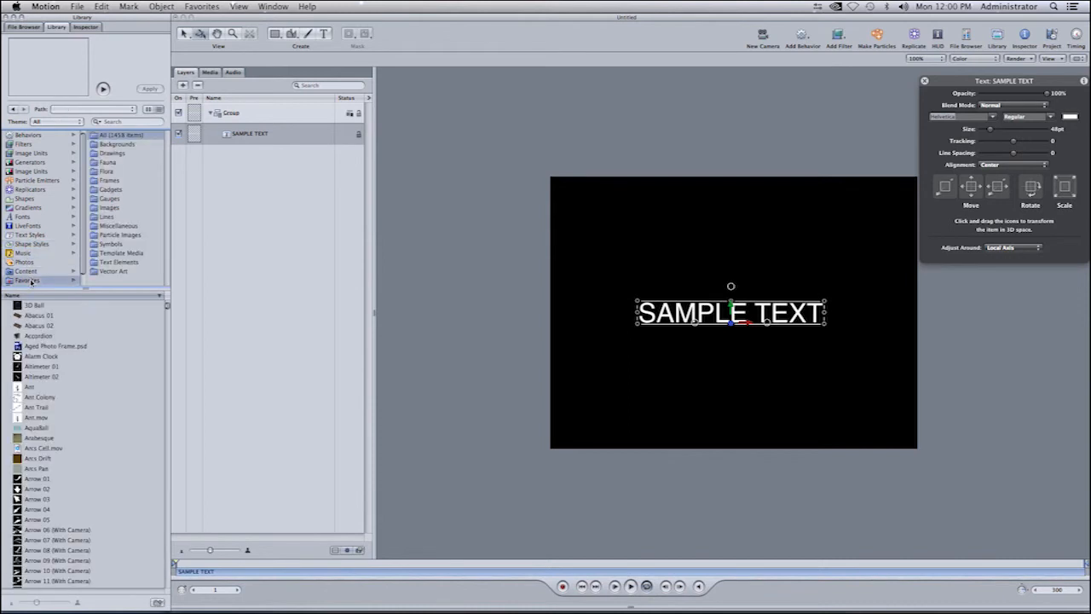
- Apply the Fade In/Fade Out behavior from the Library's Basic Motion behaviors to the SAMPLE TEXT on the canvas
{"action": "left_click", "coordinate": [37, 136]}
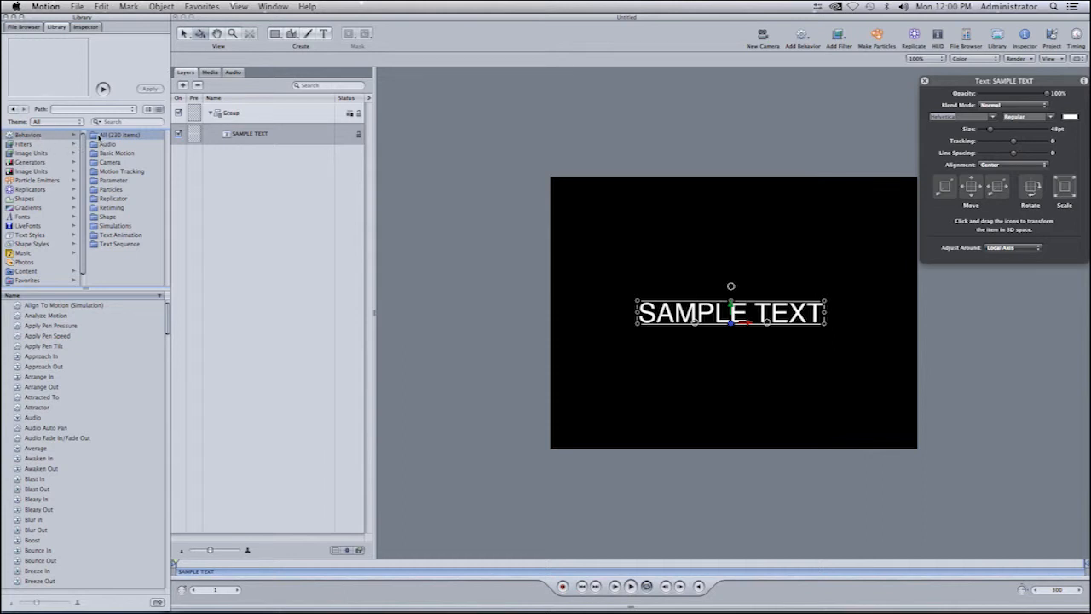
{"action": "left_click", "coordinate": [94, 155]}
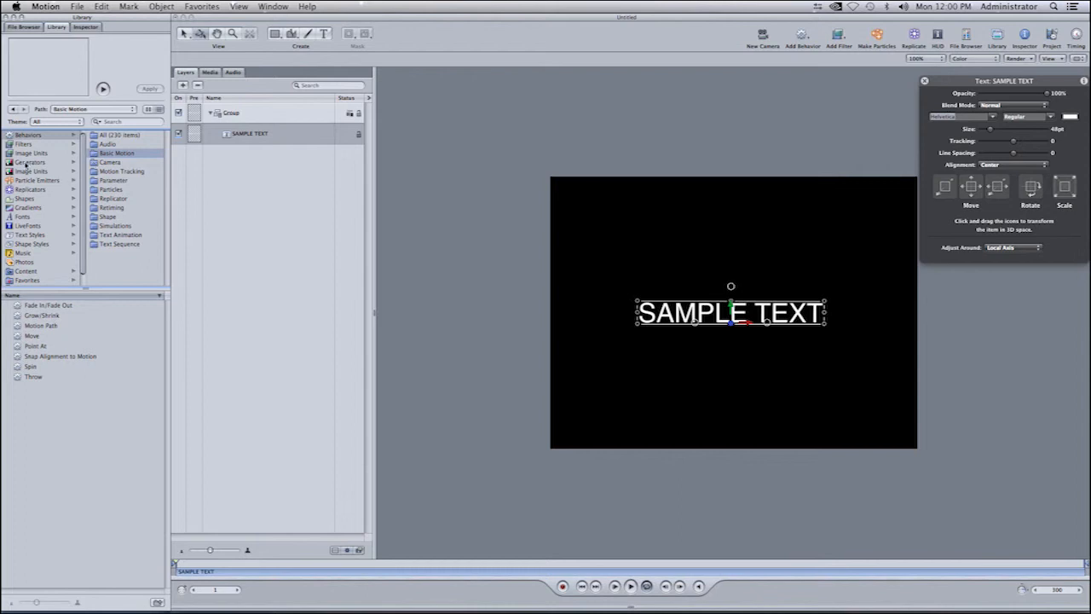
{"action": "left_click", "coordinate": [51, 305]}
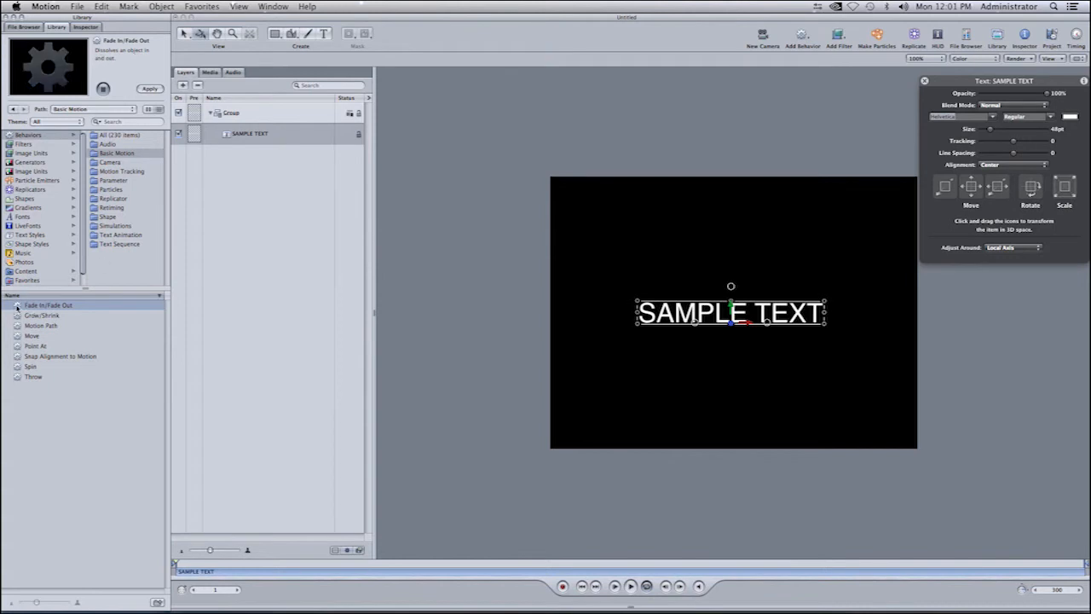
{"action": "left_click_drag", "start_coordinate": [18, 308], "coordinate": [688, 317]}
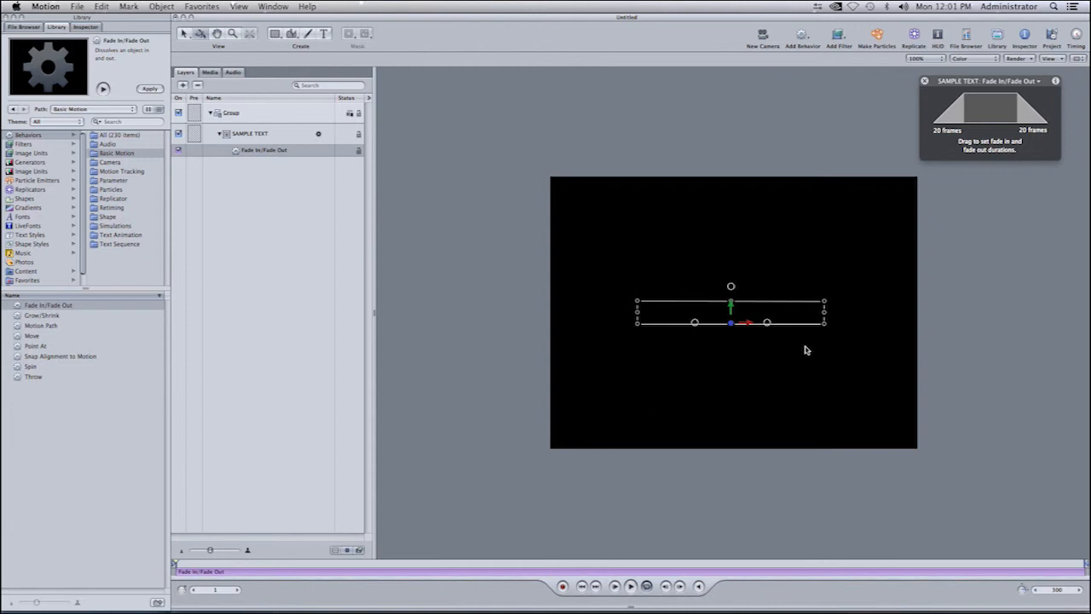
- Place the floating behavior controls beside the canvas and set both the fade-in and fade-out durations to 30 frames
{"action": "left_click_drag", "start_coordinate": [1015, 83], "coordinate": [489, 201]}
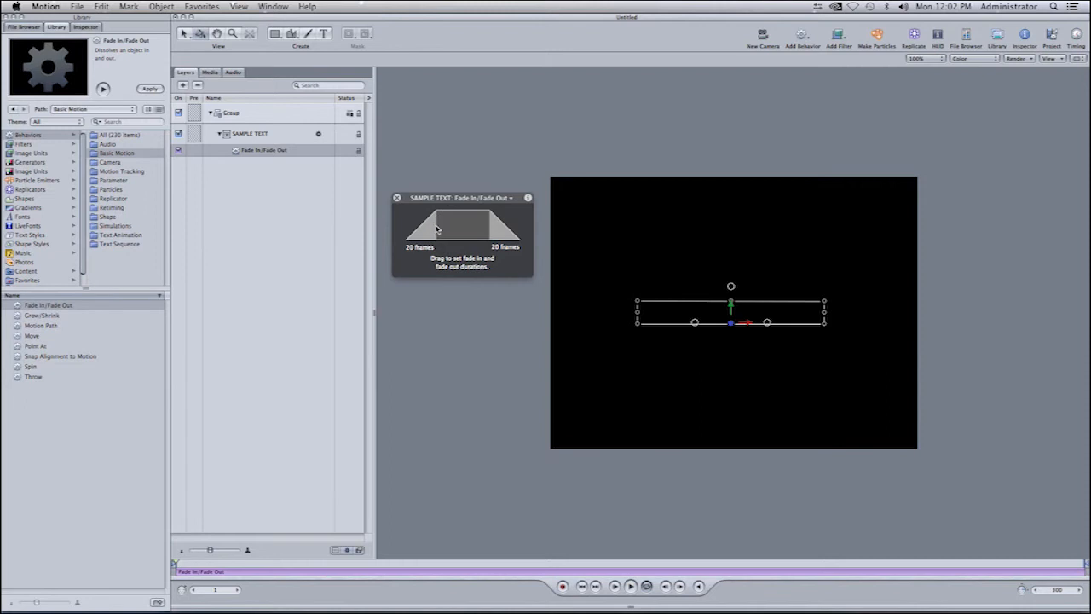
{"action": "mouse_move", "coordinate": [438, 229]}
{"action": "left_mouse_down"}
{"action": "mouse_move", "coordinate": [451, 230]}
{"action": "mouse_move", "coordinate": [411, 230]}
{"action": "mouse_move", "coordinate": [451, 231]}
{"action": "left_mouse_up"}
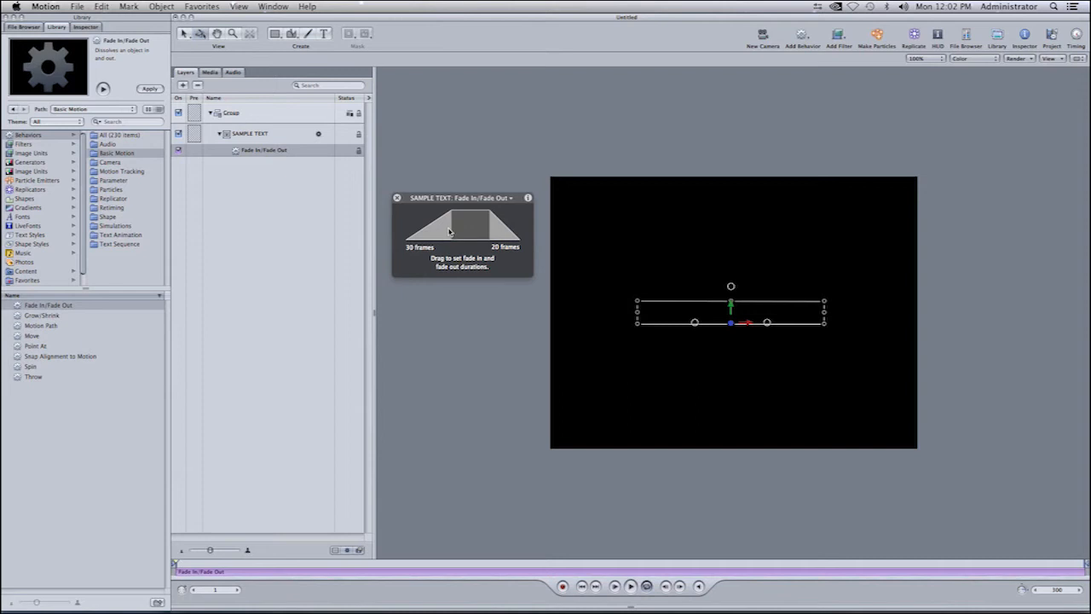
{"action": "left_click_drag", "start_coordinate": [490, 233], "coordinate": [474, 234]}
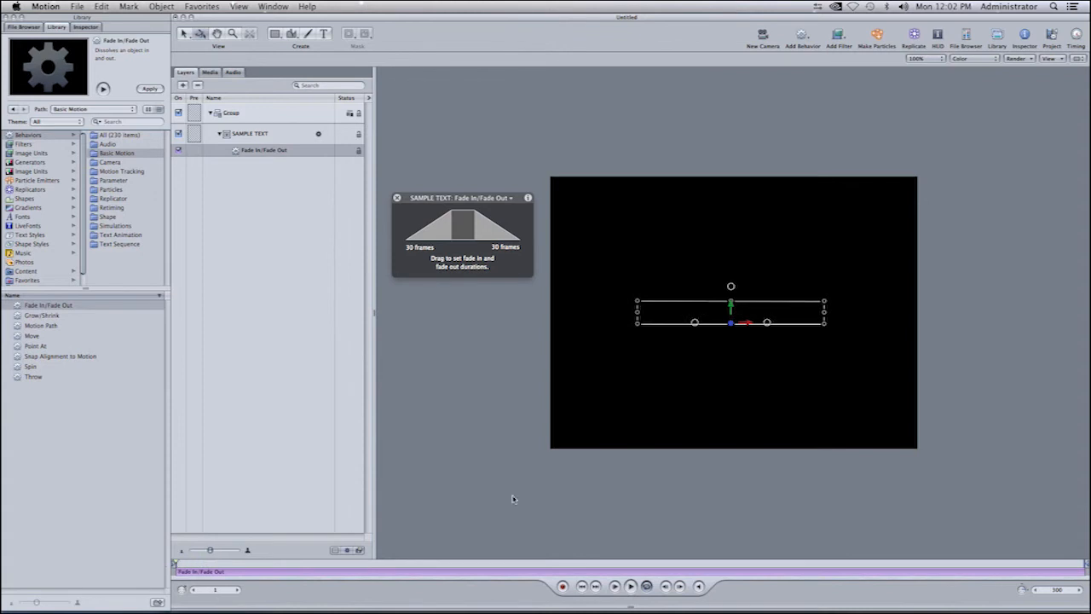
- Play the project to preview the text's fade, stop it and return the playhead to frame 1
{"action": "left_click", "coordinate": [630, 586]}
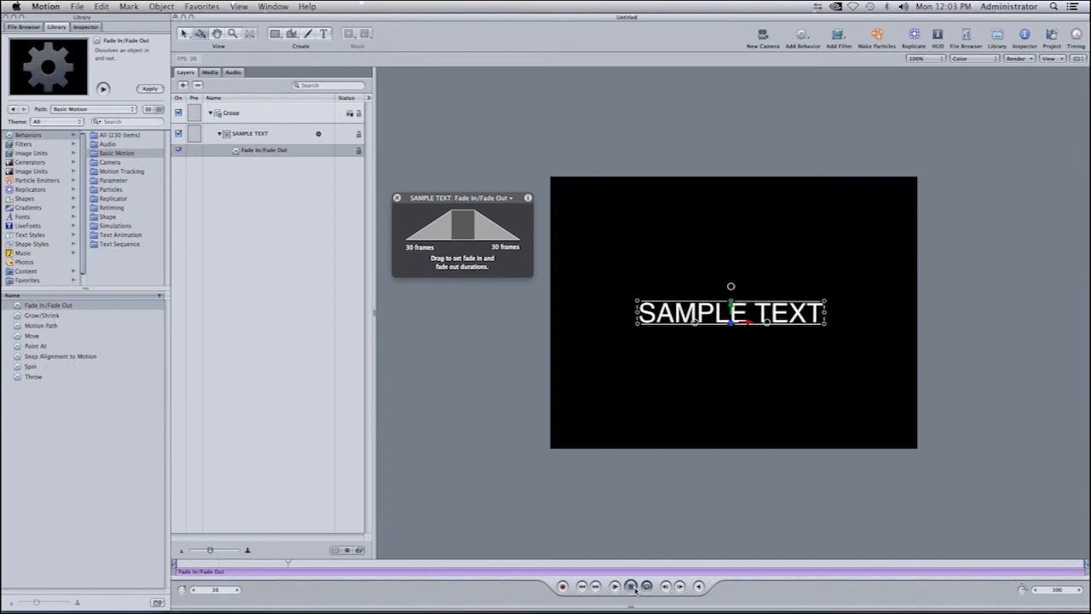
{"action": "left_click", "coordinate": [631, 586]}
{"action": "left_click_drag", "start_coordinate": [368, 564], "coordinate": [166, 577]}
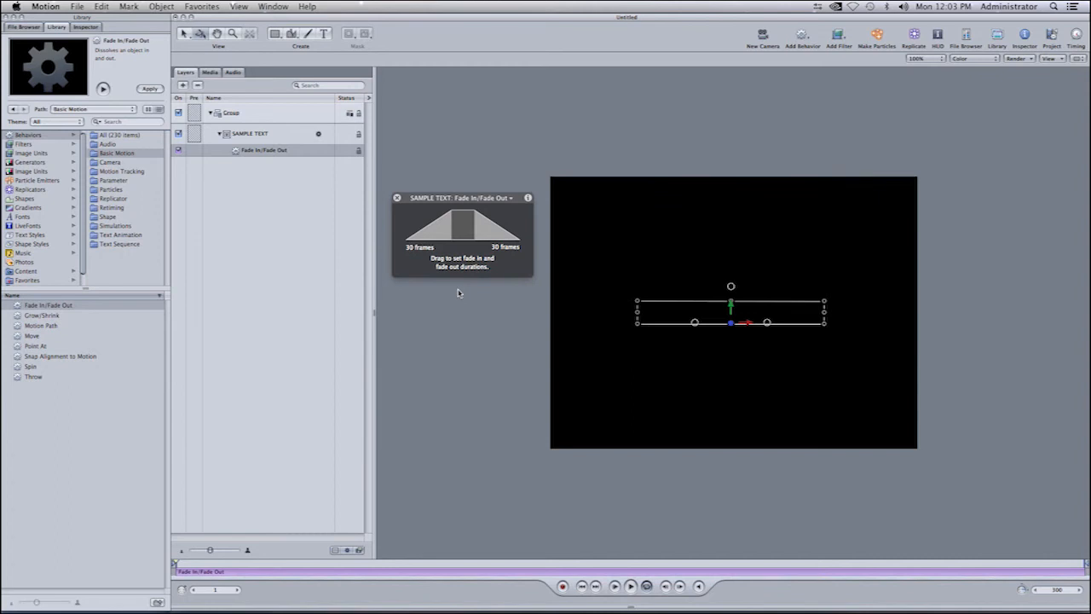
- Deselect everything, then compare the controls of the Fade In/Fade Out behavior and the SAMPLE TEXT layer, ending with the behavior selected
{"action": "left_click", "coordinate": [297, 228]}
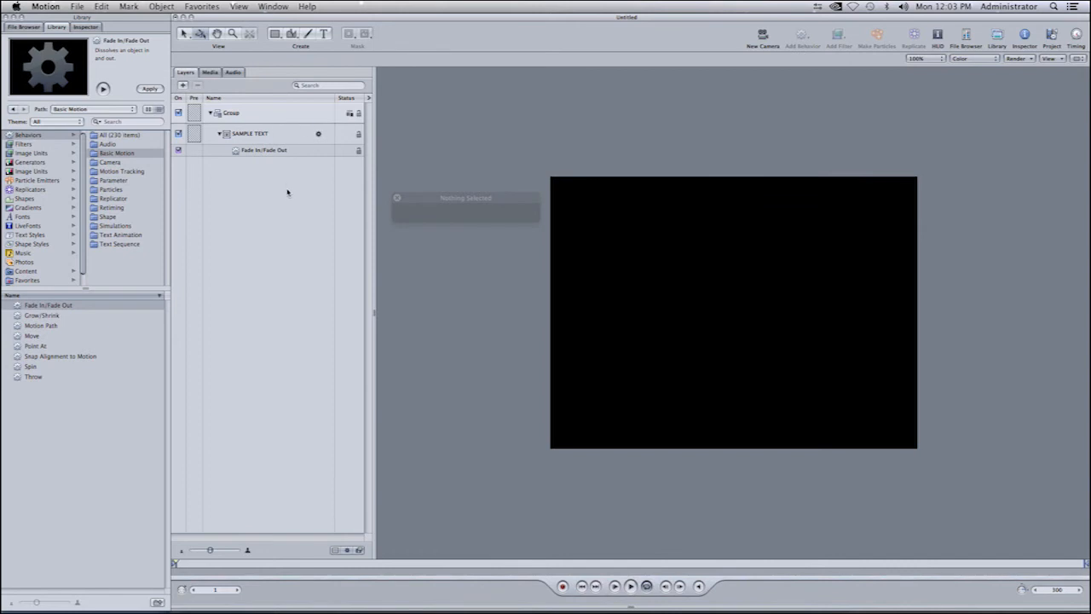
{"action": "left_click", "coordinate": [278, 151]}
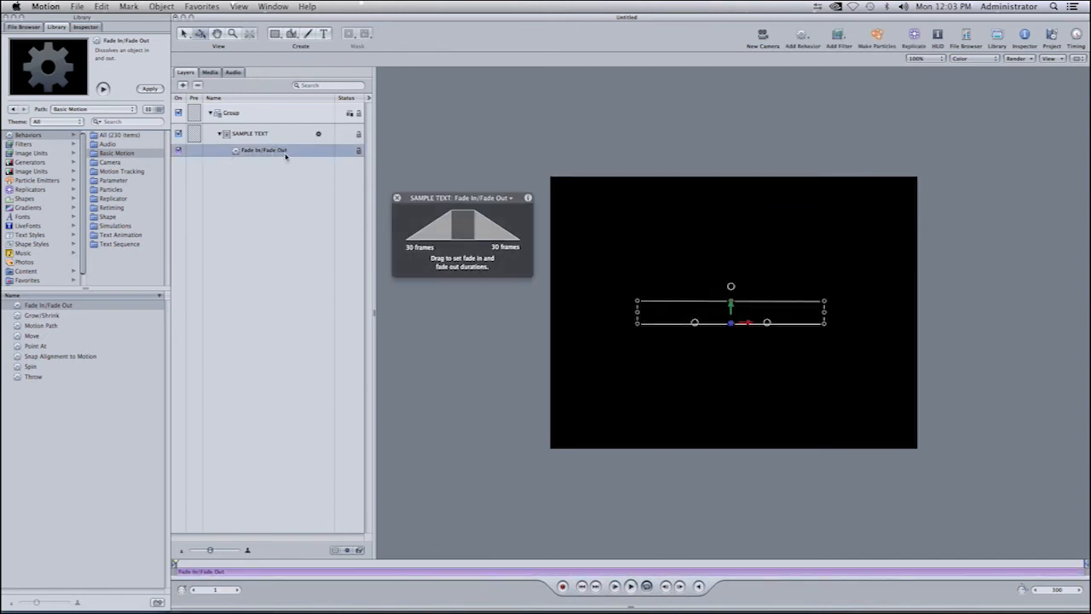
{"action": "left_click", "coordinate": [277, 135]}
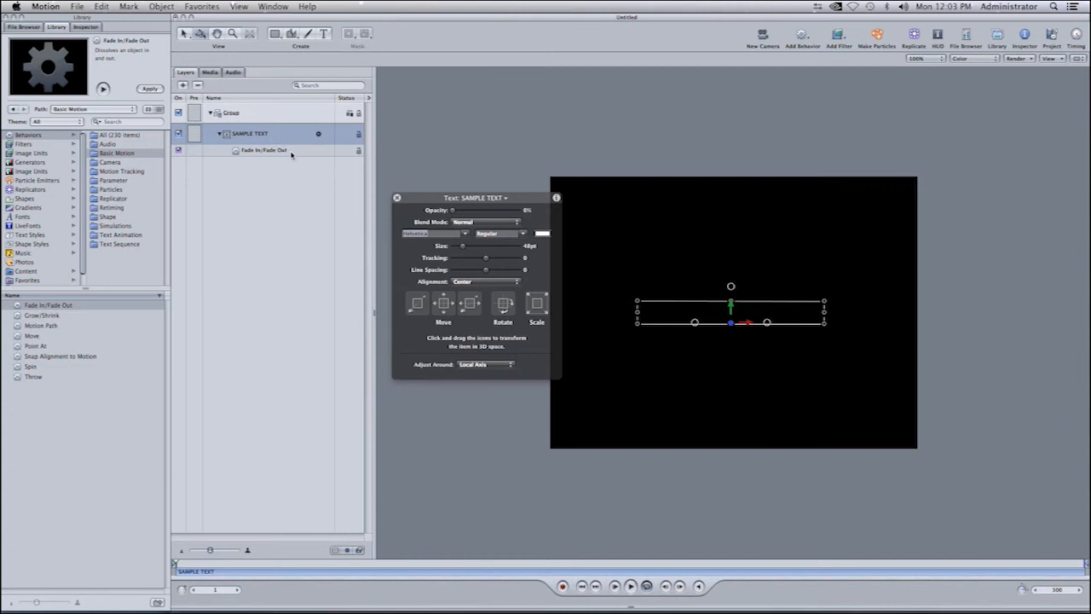
{"action": "left_click", "coordinate": [291, 152]}
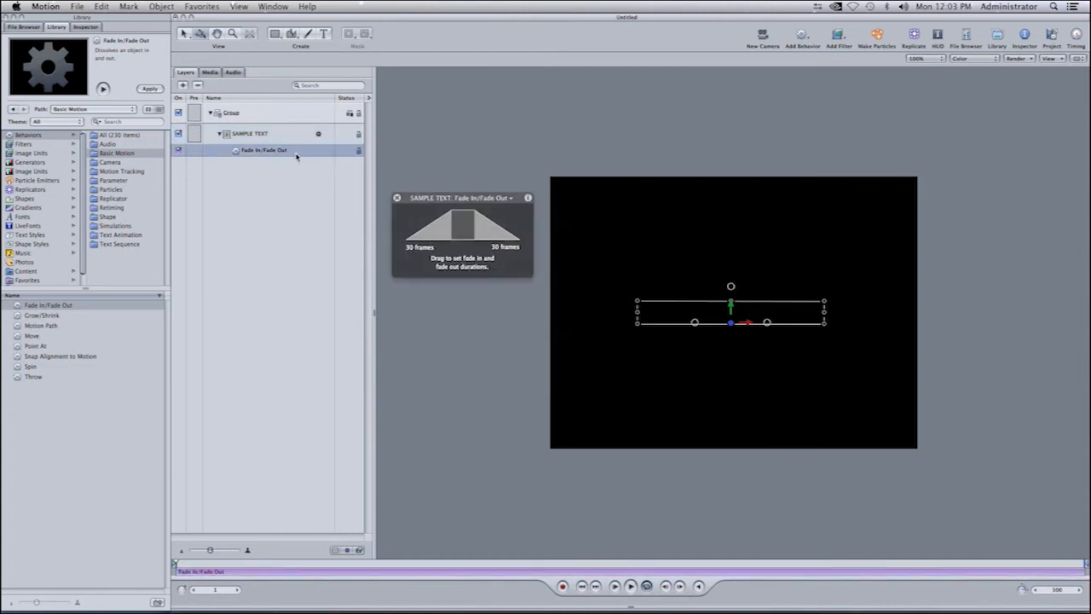
- Delete the Fade In/Fade Out behavior from SAMPLE TEXT, play the project to check the text and return the playhead to frame 1
{"action": "key", "text": "Delete"}
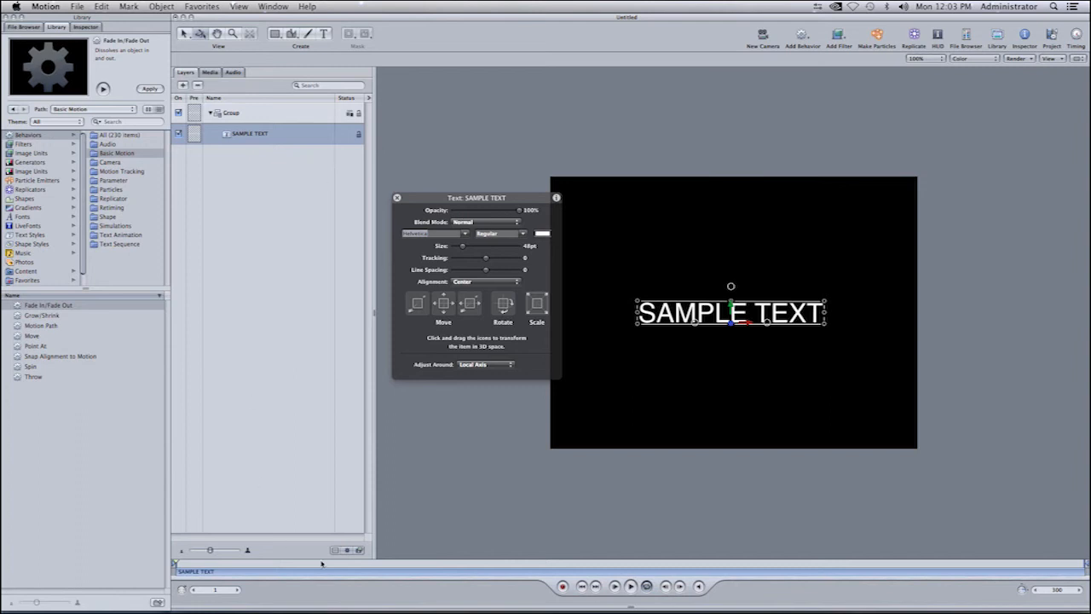
{"action": "left_click", "coordinate": [630, 586]}
{"action": "left_click_drag", "start_coordinate": [183, 580], "coordinate": [146, 582]}
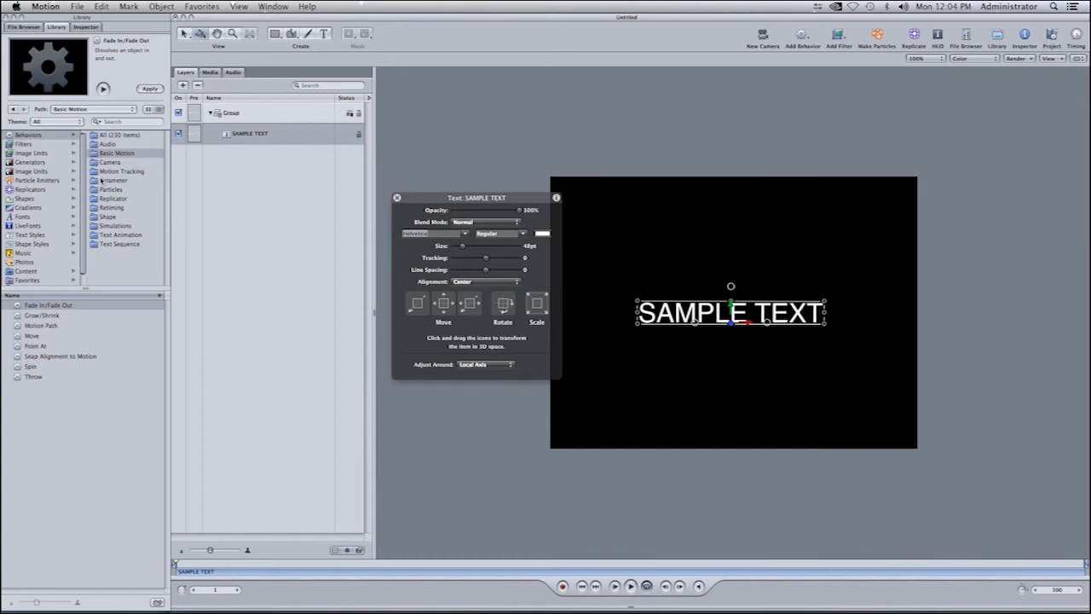
- Apply the Throw behavior from the Basic Motion behaviors to SAMPLE TEXT and move its floating controls clear of the canvas
{"action": "left_click", "coordinate": [17, 379]}
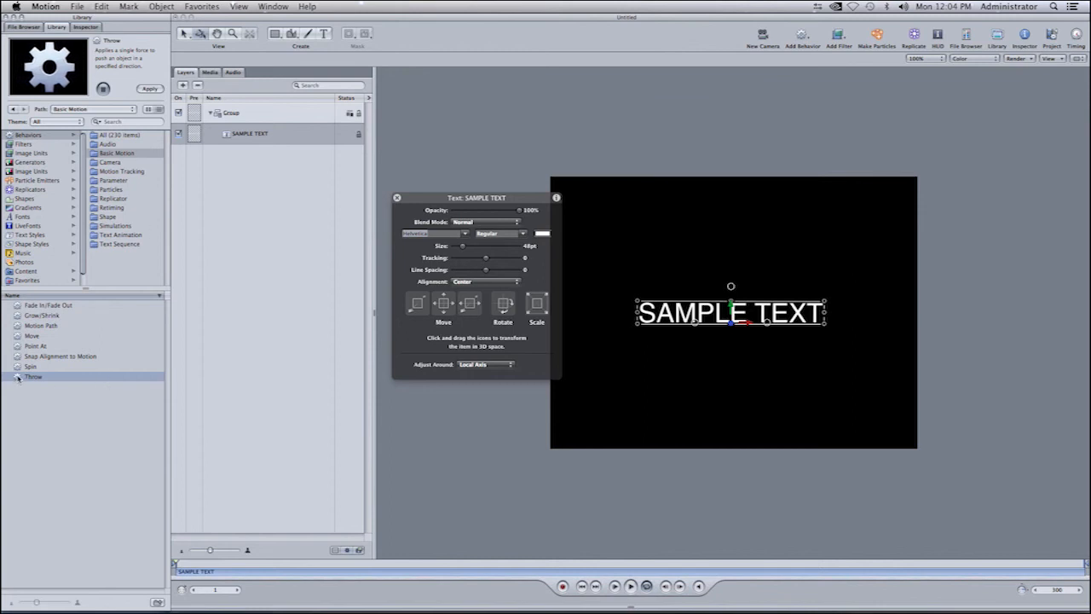
{"action": "left_click_drag", "start_coordinate": [24, 373], "coordinate": [687, 317]}
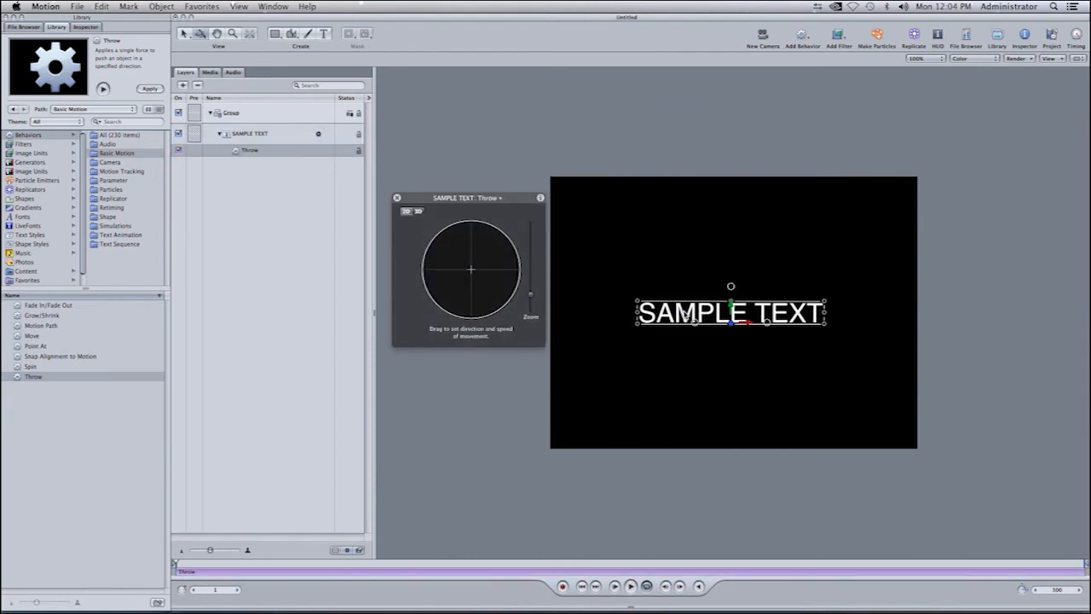
{"action": "mouse_move", "coordinate": [510, 199]}
{"action": "left_mouse_down"}
{"action": "mouse_move", "coordinate": [504, 170]}
{"action": "mouse_move", "coordinate": [502, 187]}
{"action": "left_mouse_up"}
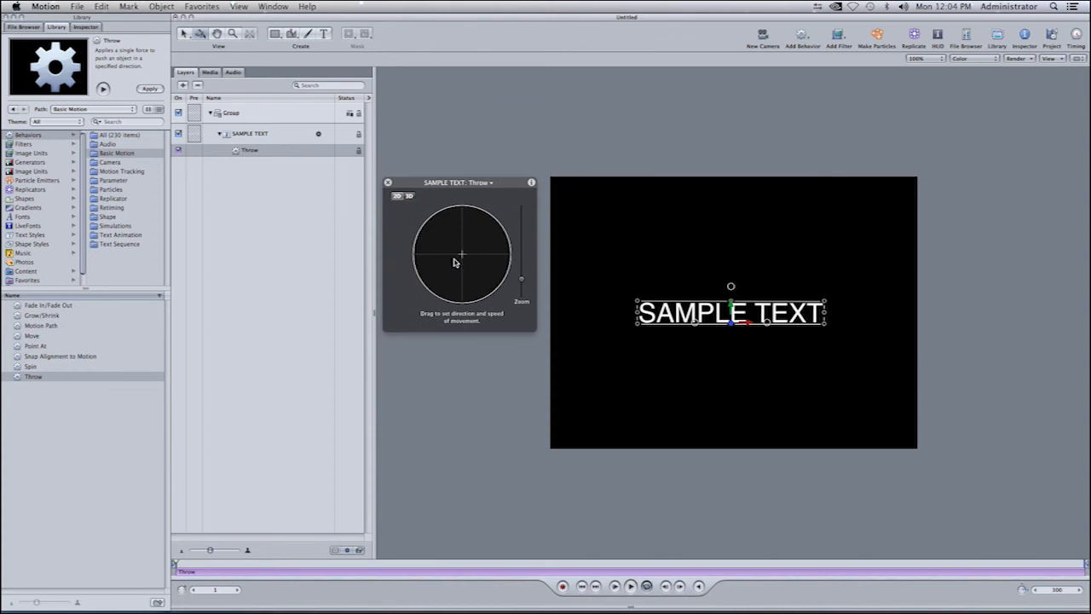
- Play the project with the Throw behavior still undirected, stop playback and return the playhead to the start
{"action": "left_click", "coordinate": [631, 586]}
{"action": "left_click", "coordinate": [631, 586]}
{"action": "left_click_drag", "start_coordinate": [461, 566], "coordinate": [160, 577]}
- Aim the Throw diagonally up and to the right, play the text's motion twice and return the playhead to frame 1
{"action": "left_click_drag", "start_coordinate": [463, 257], "coordinate": [475, 246]}
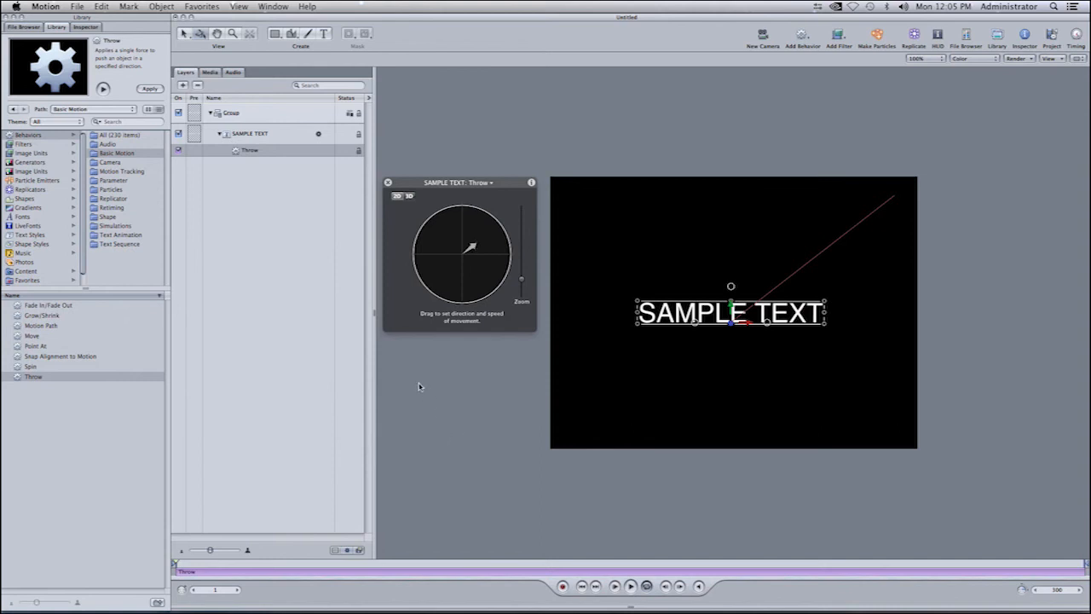
{"action": "left_click", "coordinate": [631, 586]}
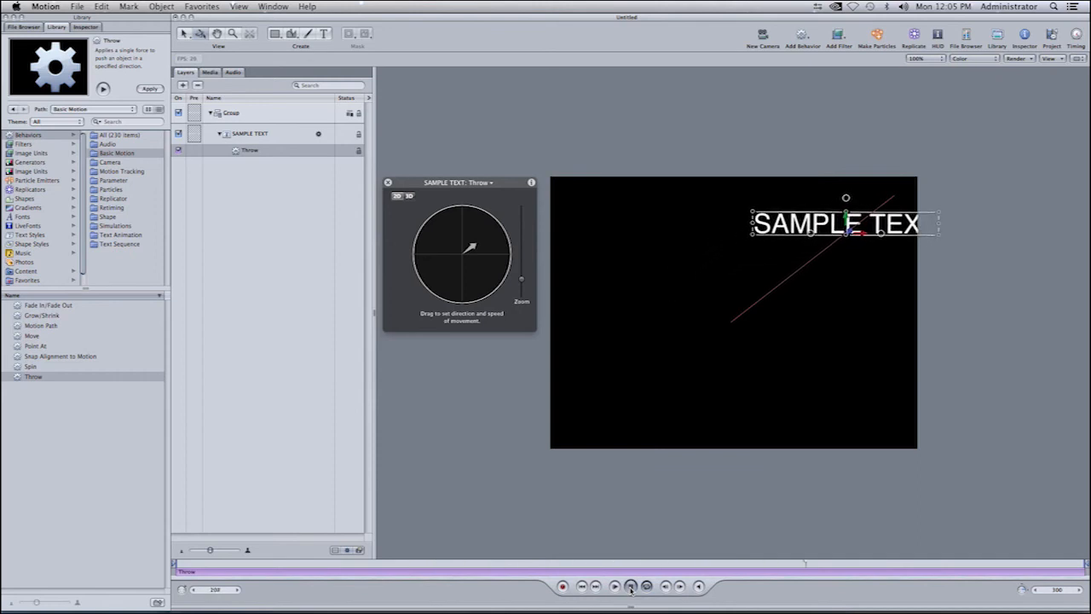
{"action": "left_click", "coordinate": [631, 586]}
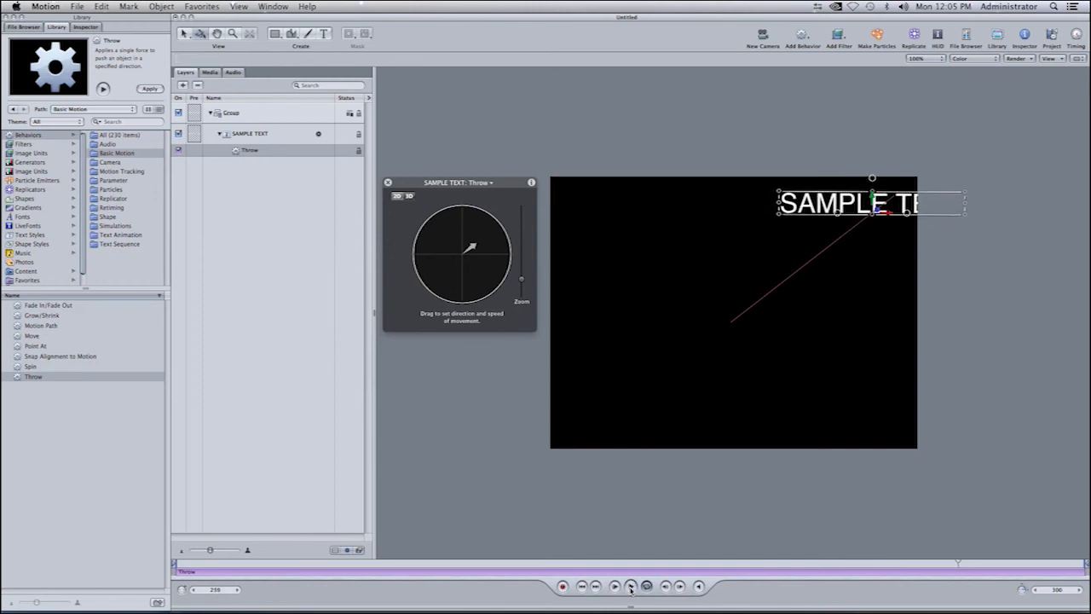
{"action": "left_click_drag", "start_coordinate": [962, 563], "coordinate": [151, 593]}
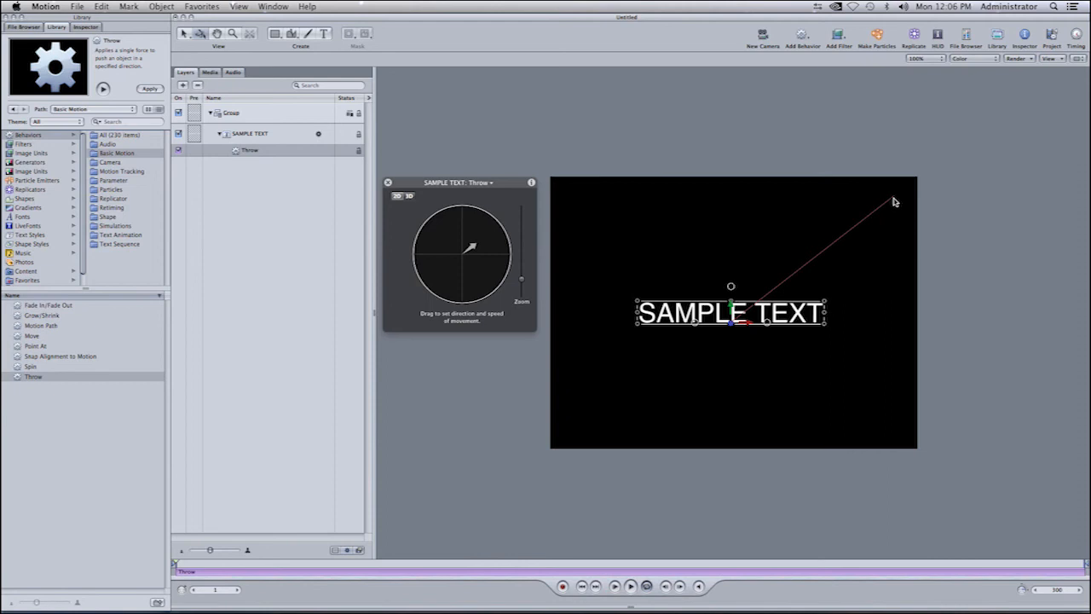
{"action": "left_click", "coordinate": [631, 585]}
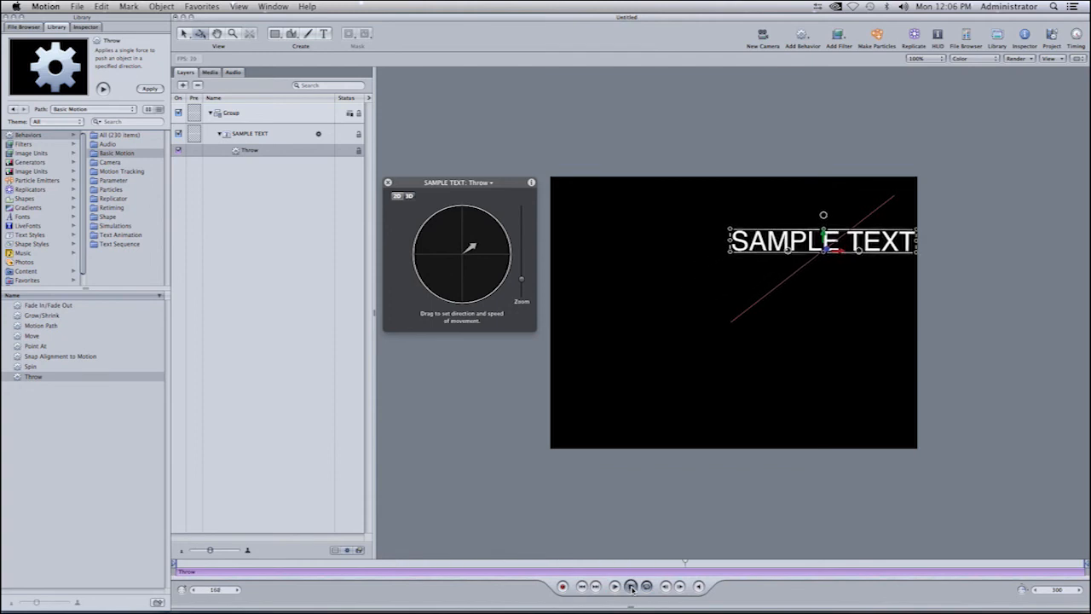
{"action": "left_click_drag", "start_coordinate": [689, 564], "coordinate": [156, 582]}
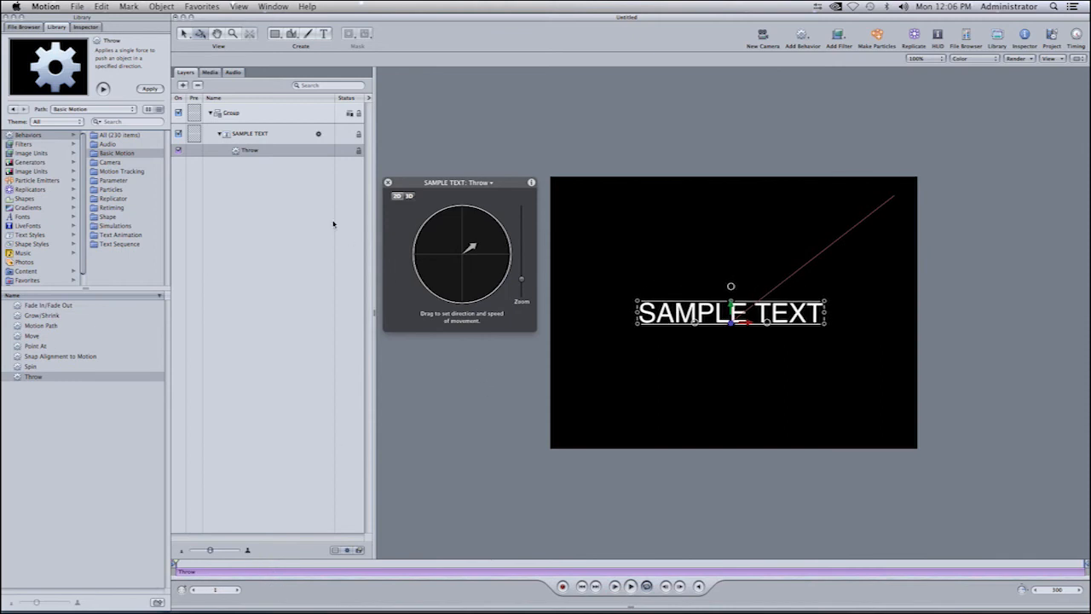
- Delete the Throw behavior from the SAMPLE TEXT layer
{"action": "left_click", "coordinate": [274, 154]}
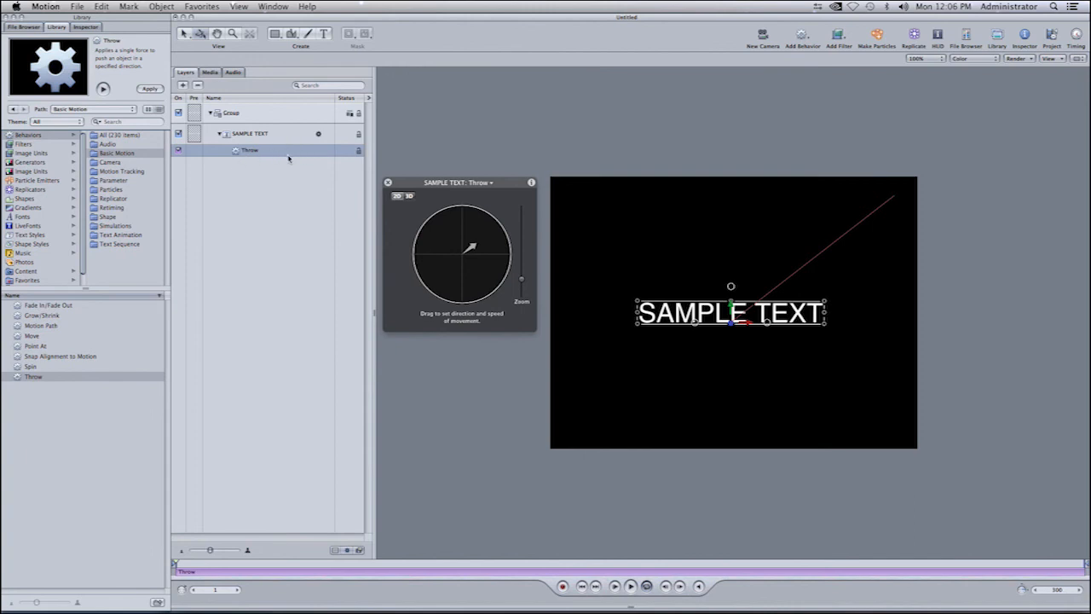
{"action": "key", "text": "Delete"}
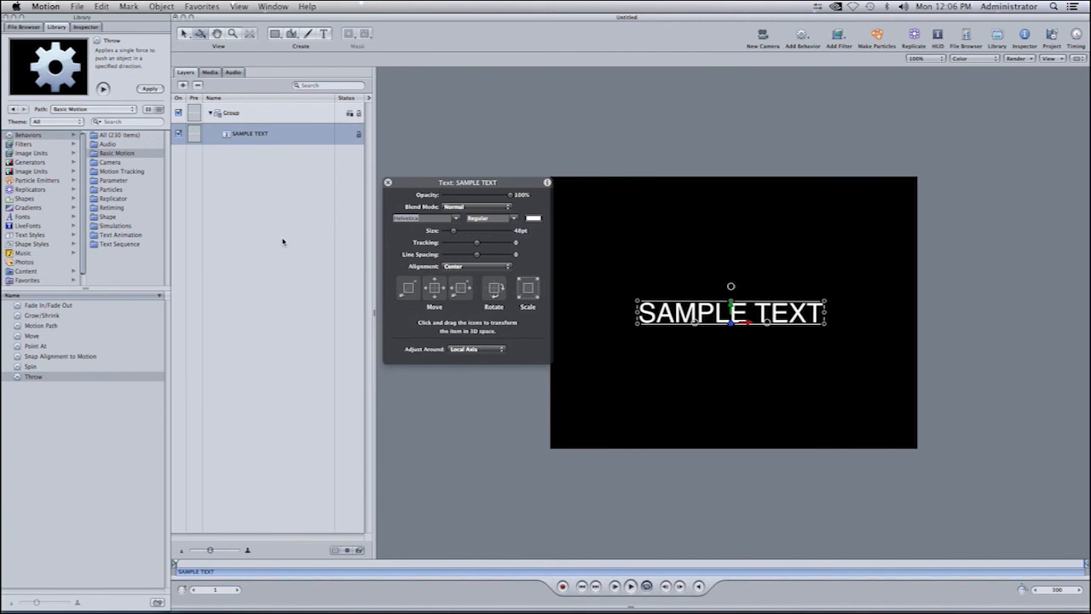
- Browse the Library's Motion Tracking, Parameter, Simulations, Text Animation and Text Sequence behavior categories, ending on Simulations
{"action": "left_click", "coordinate": [109, 172]}
{"action": "left_click", "coordinate": [100, 182]}
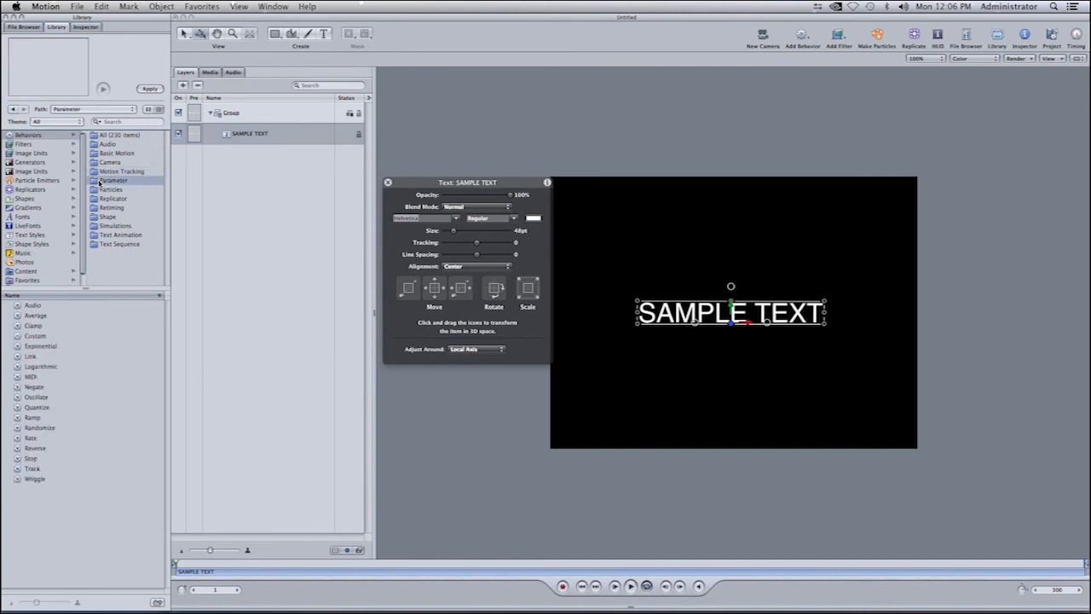
{"action": "left_click", "coordinate": [98, 226]}
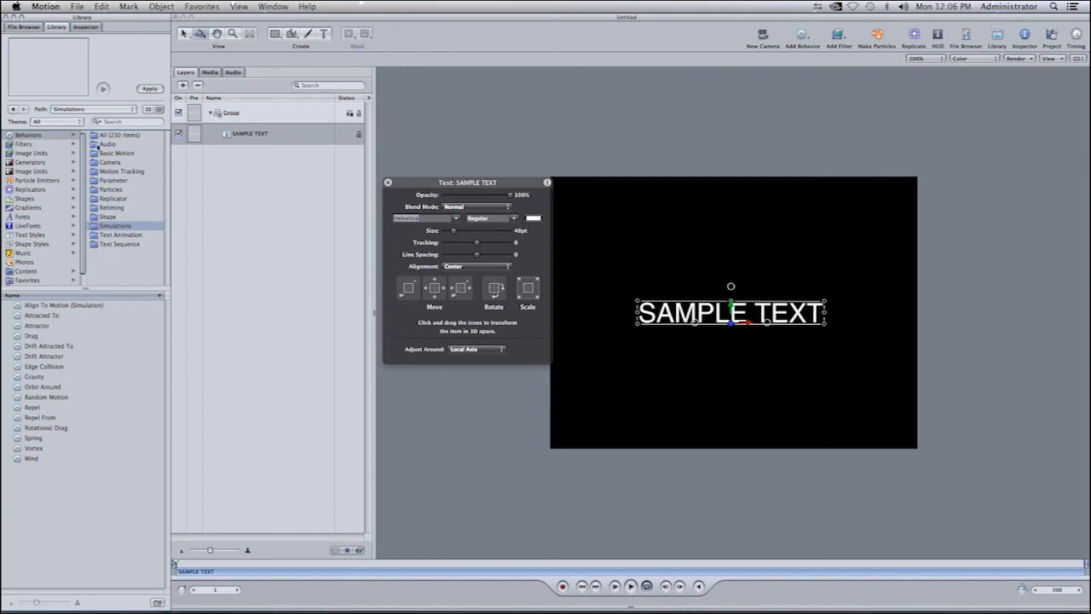
{"action": "left_click", "coordinate": [93, 237]}
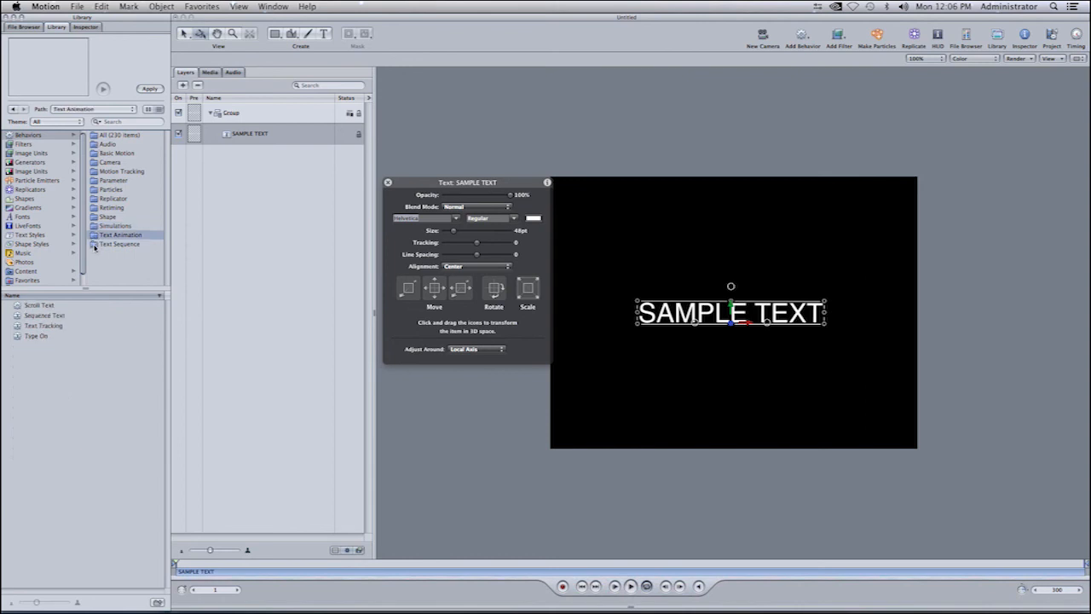
{"action": "left_click", "coordinate": [95, 244]}
{"action": "left_click", "coordinate": [96, 235]}
{"action": "left_click", "coordinate": [96, 227]}
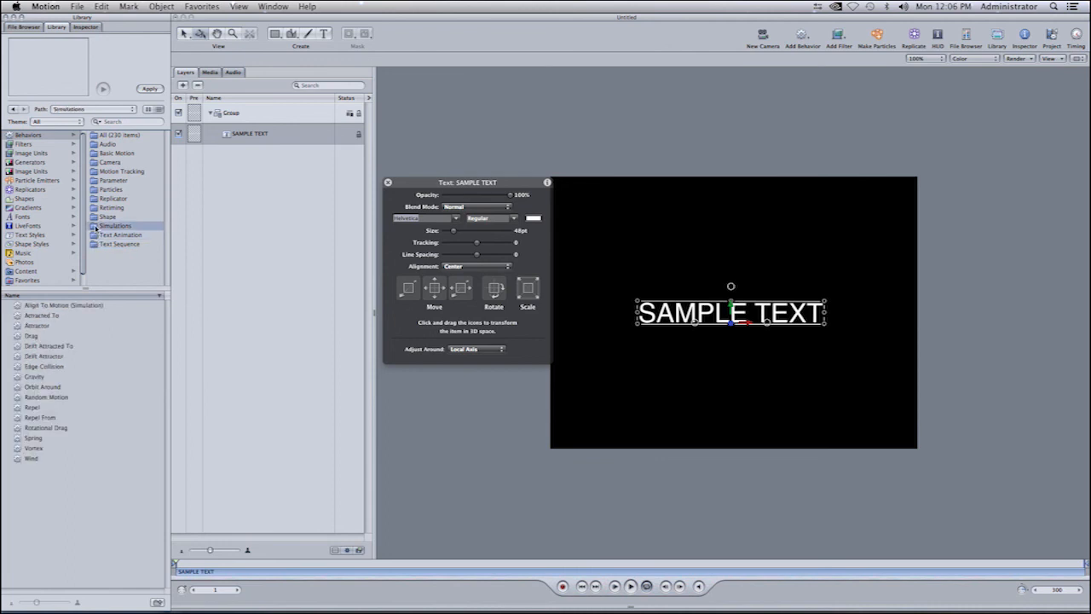